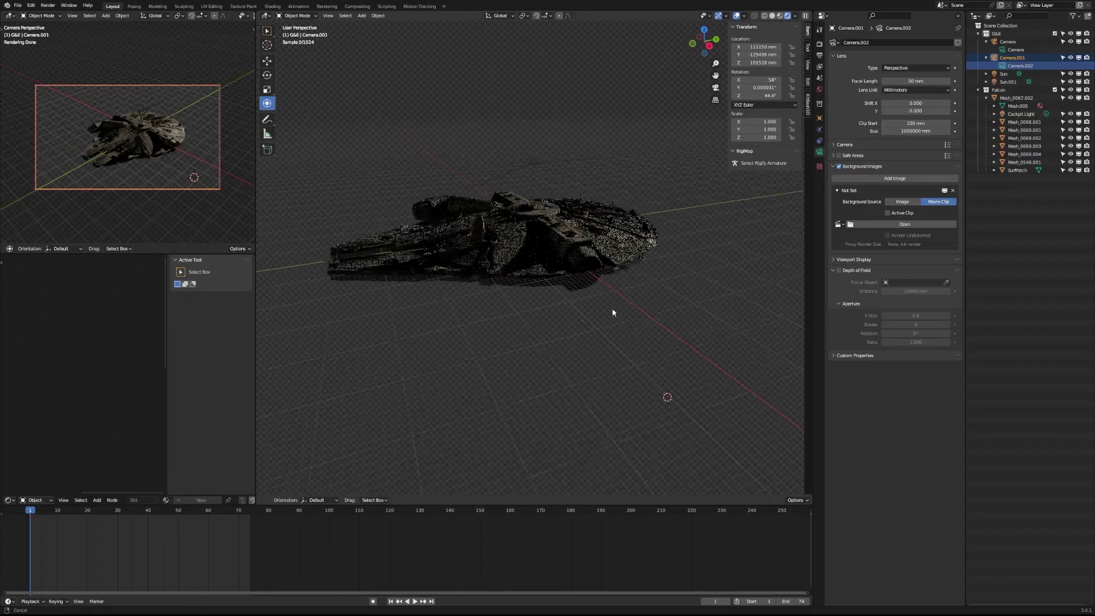
Orbit the viewport, then look through the camera over the 001.MFalcon_Asteroids_01.mp4 background clip.
middle_drag(605, 339, 655, 319)
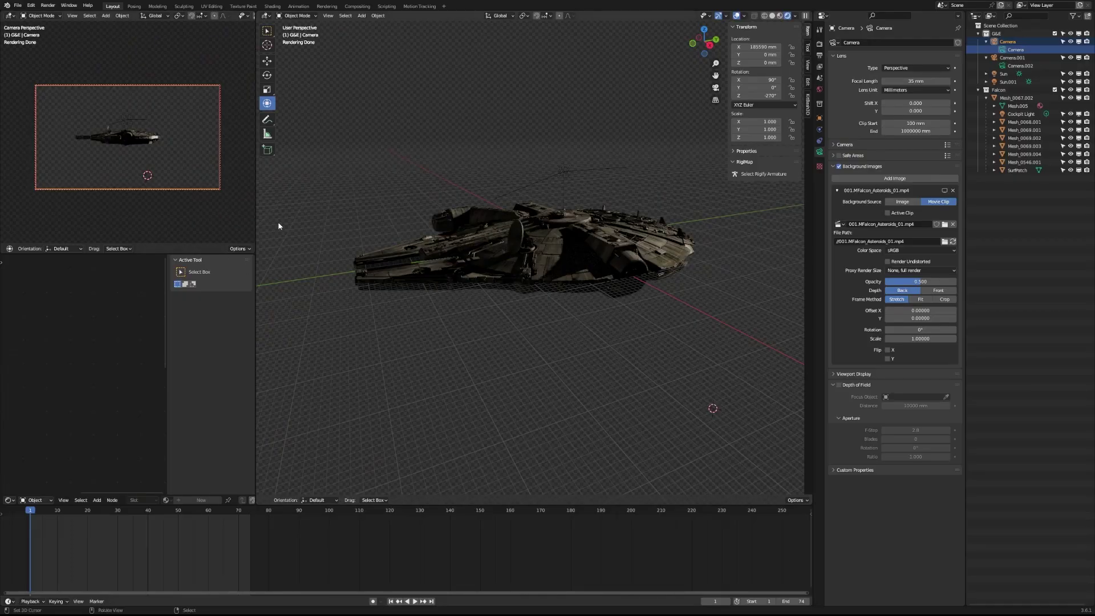
key(KP_0)
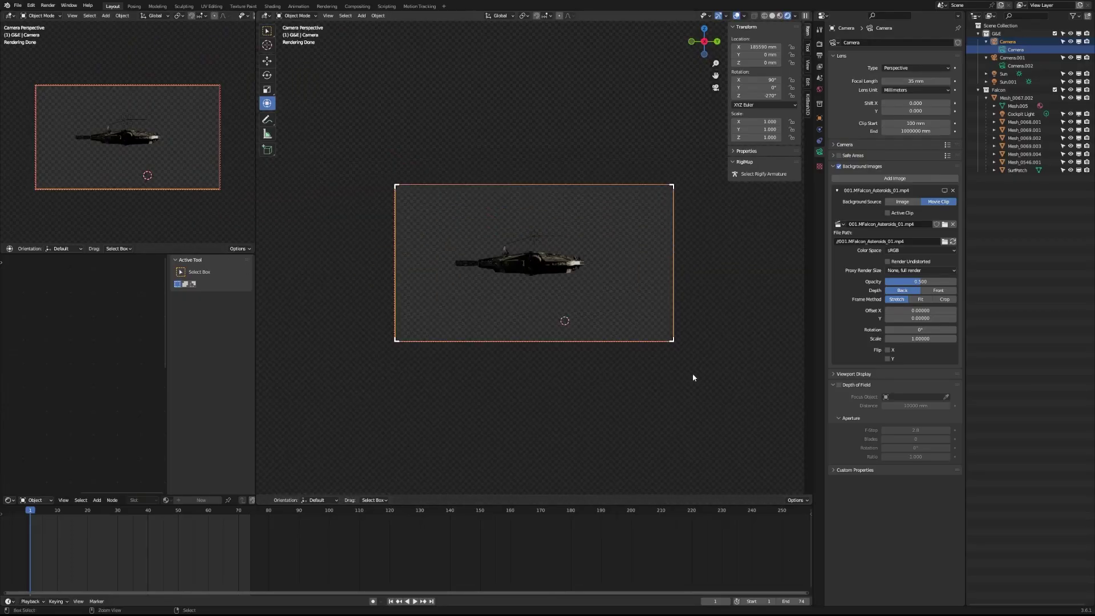
Select the Falcon ship and move it along the Y axis.
scroll(710, 283, up, 3)
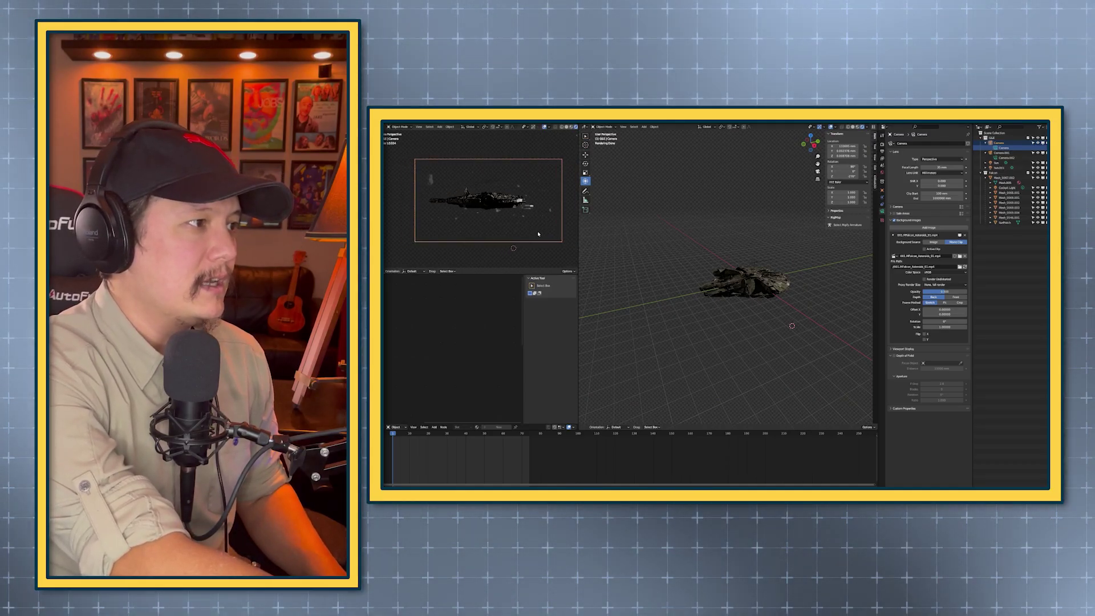
scroll(534, 245, up, 4)
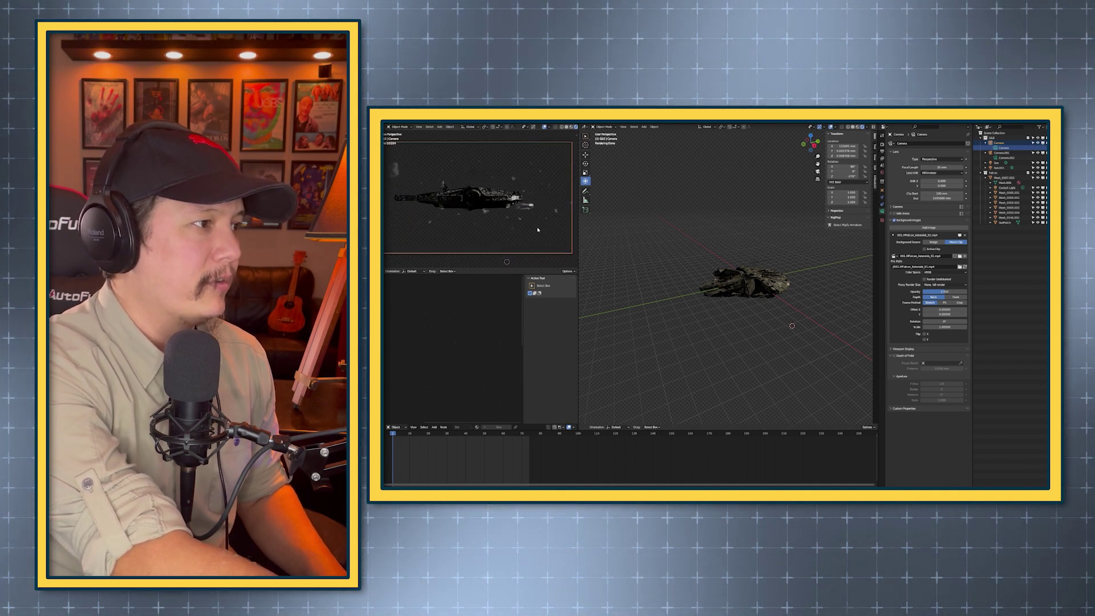
click(776, 283)
key(g)
key(y)
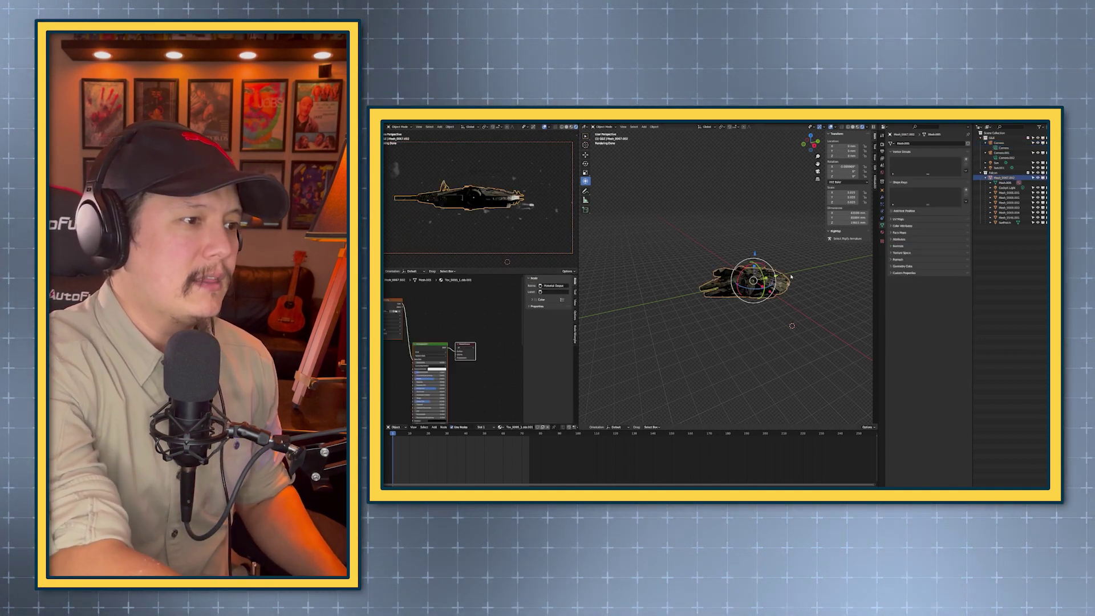
click(787, 318)
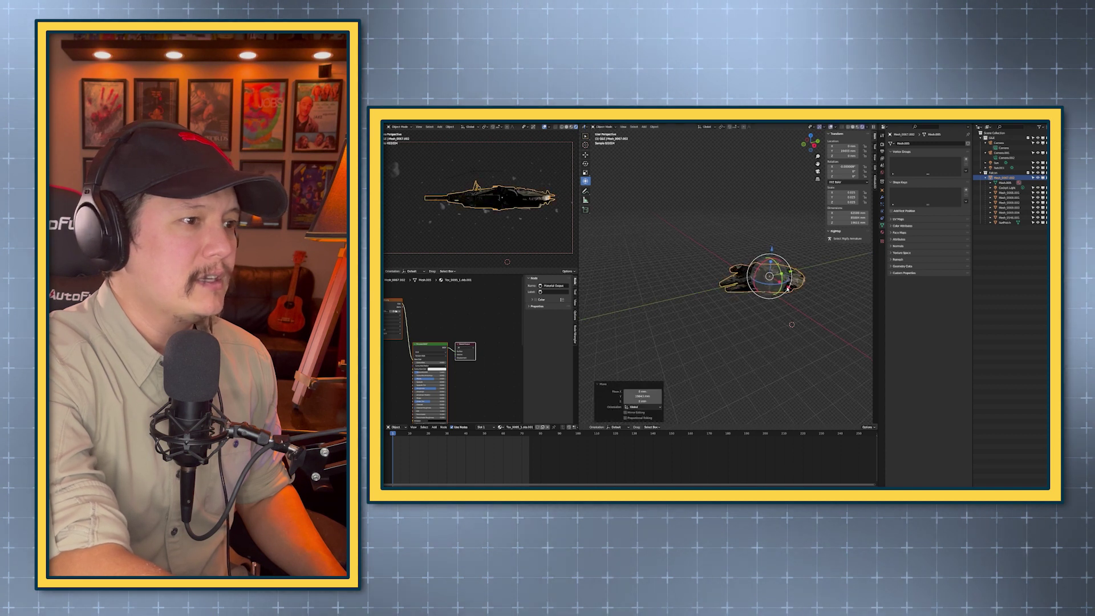
Shift the ship left along X and lower it slightly along Z.
middle_drag(787, 318, 779, 303)
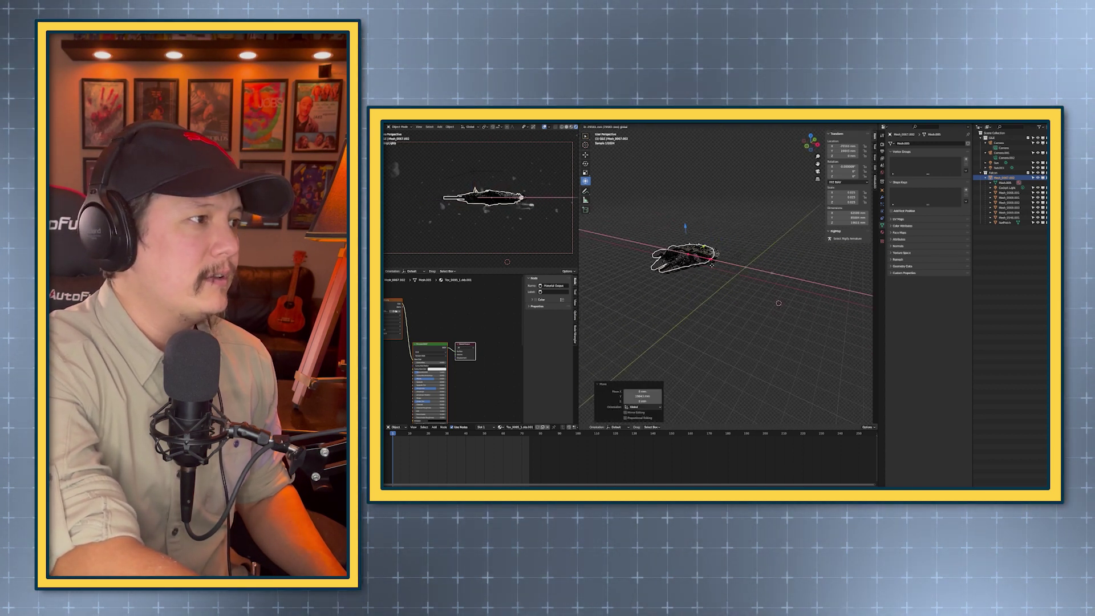
click(661, 220)
key(g)
key(z)
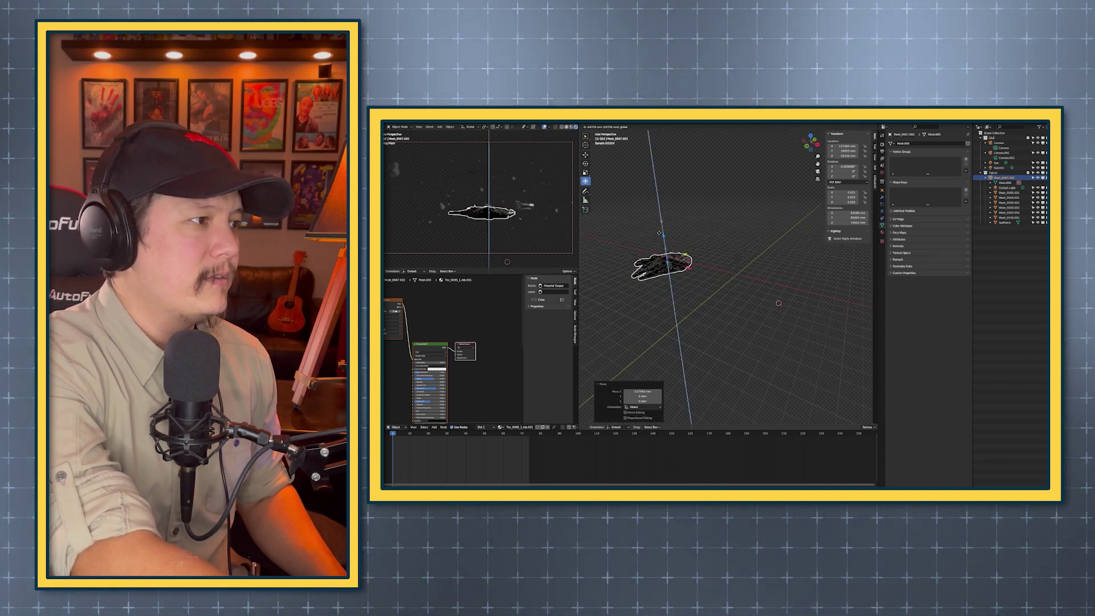
click(665, 228)
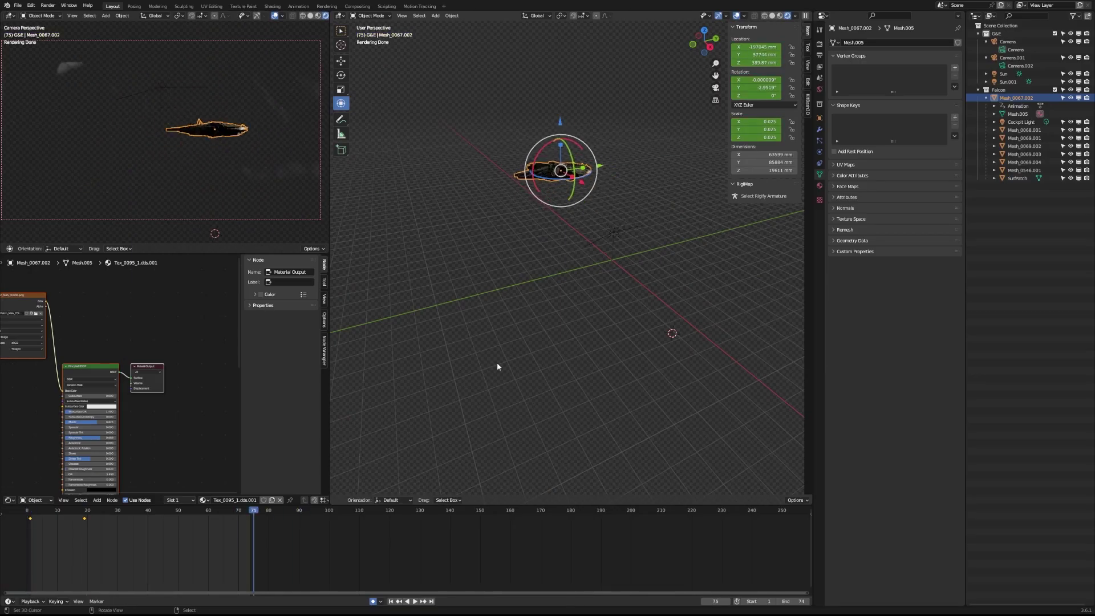
Rotate and move the ship, then insert its keyframe at frame 79.
key(r)
key(g)
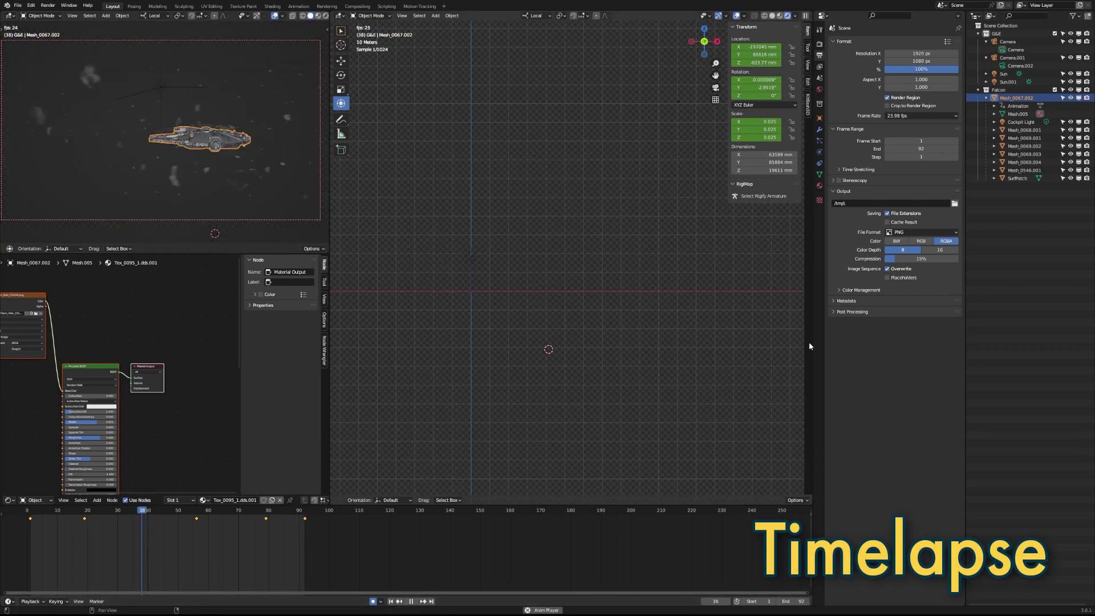
click(819, 174)
key(g)
key(r)
key(i)
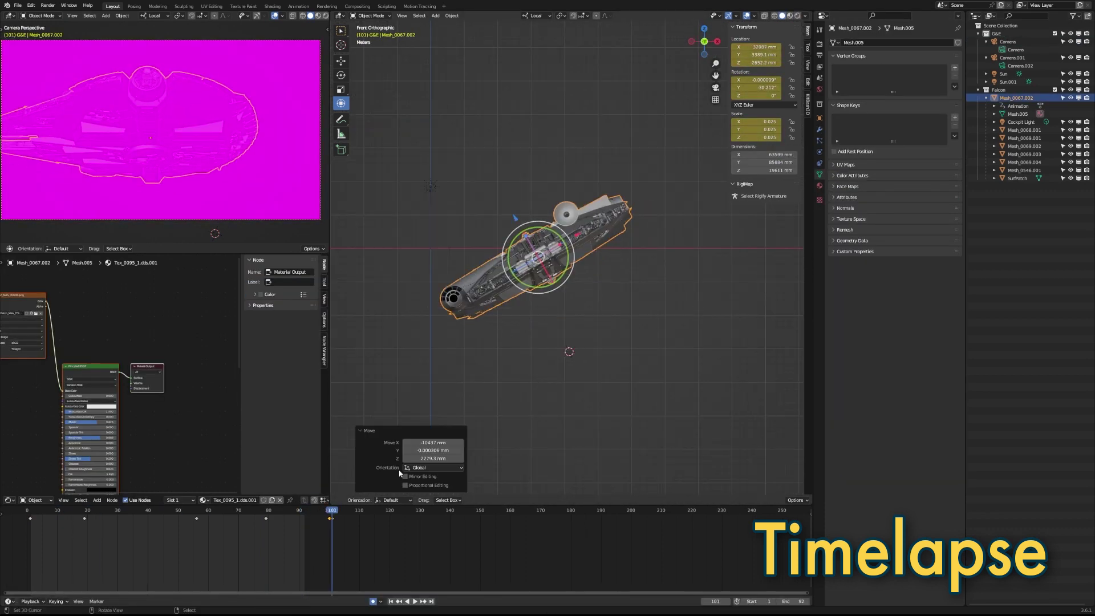
Shift the keyframe near frame 19 later in time and view through the camera.
click(145, 510)
click(85, 518)
key(g)
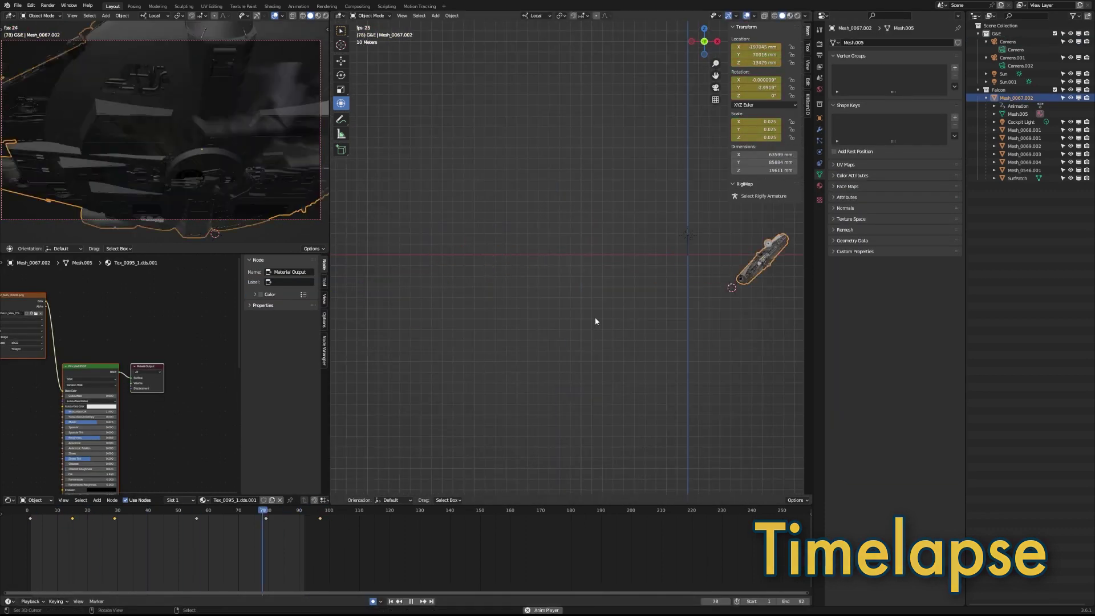
key(KP_0)
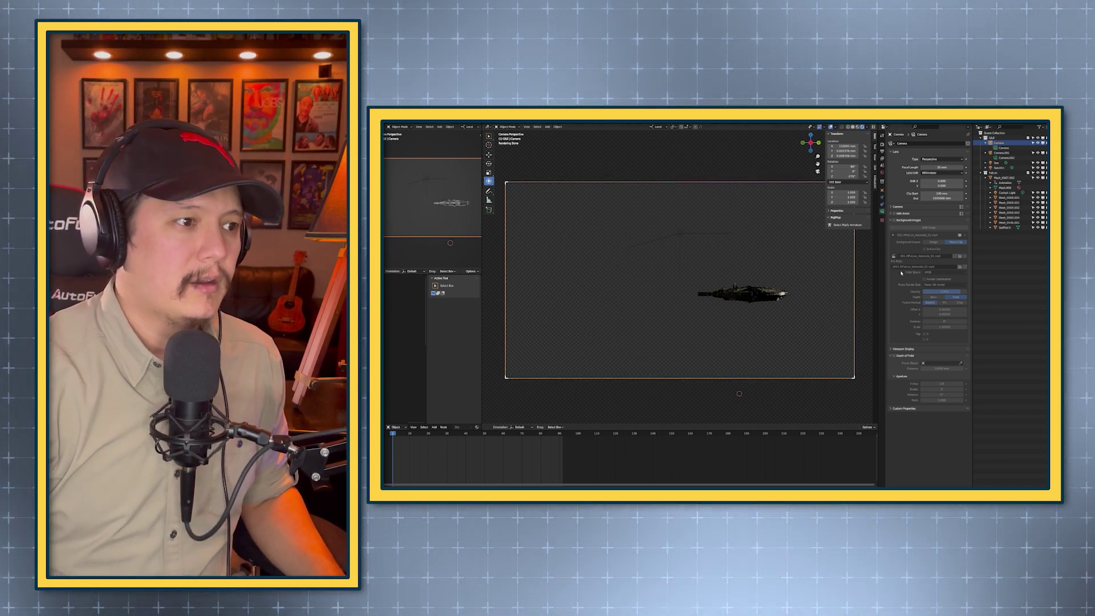
Preview the animation and give Sun.001 a strength of 0.5, undoing a brighter 1.47 test.
key(space)
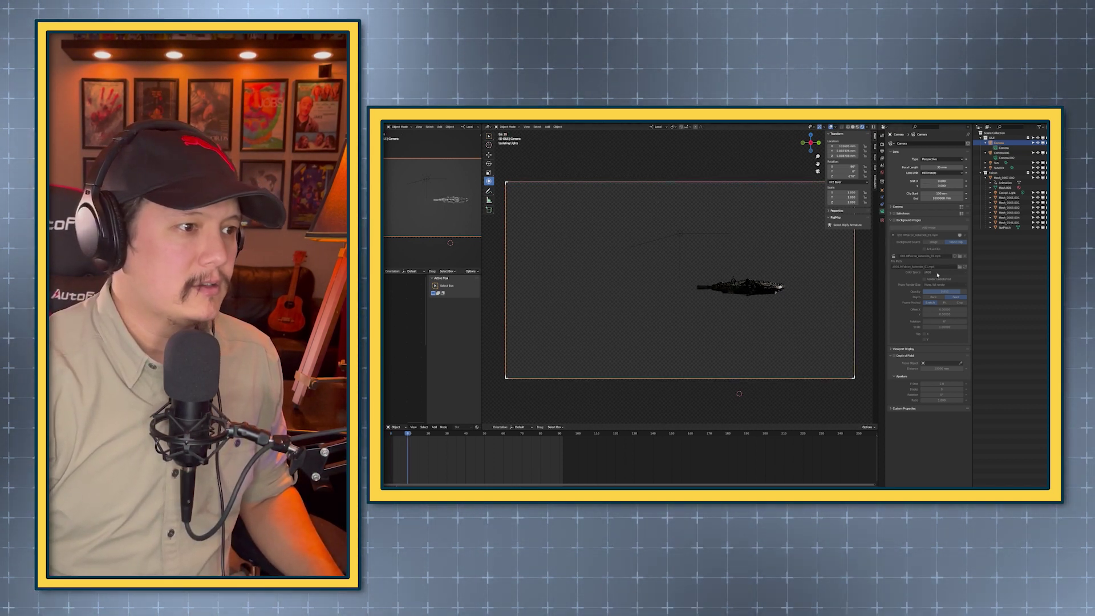
key(space)
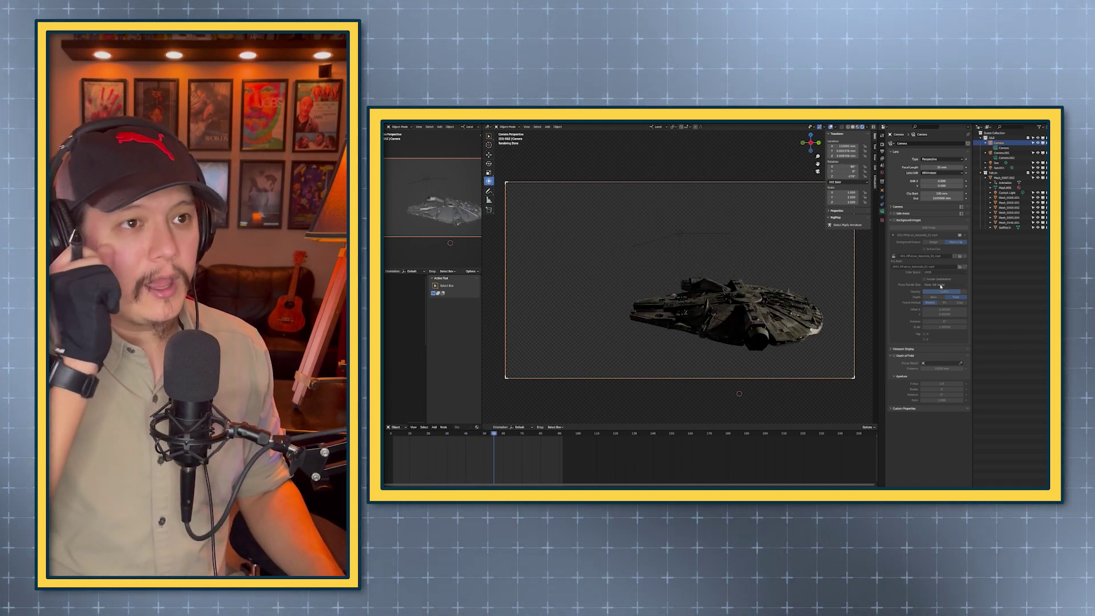
click(999, 168)
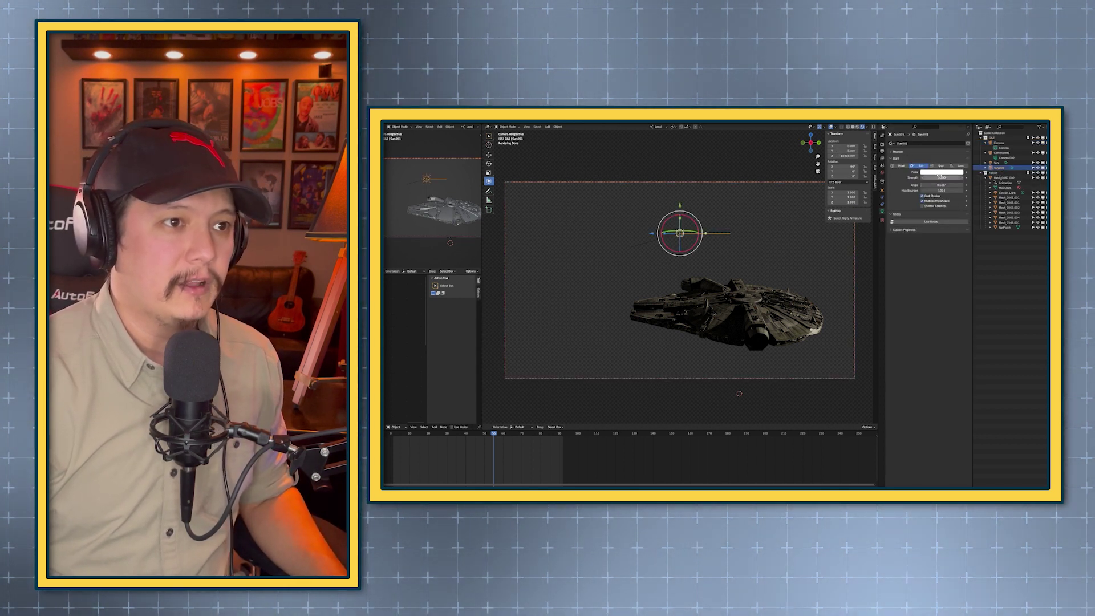
click(938, 178)
text(0.5)
key(Return)
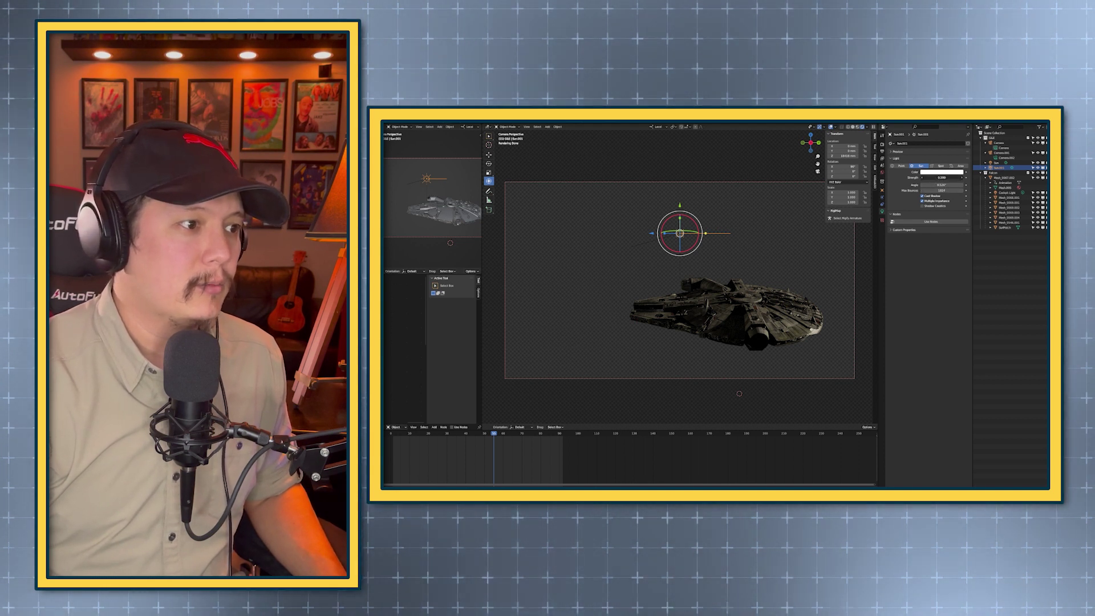
drag(941, 178, 964, 177)
key(ctrl+z)
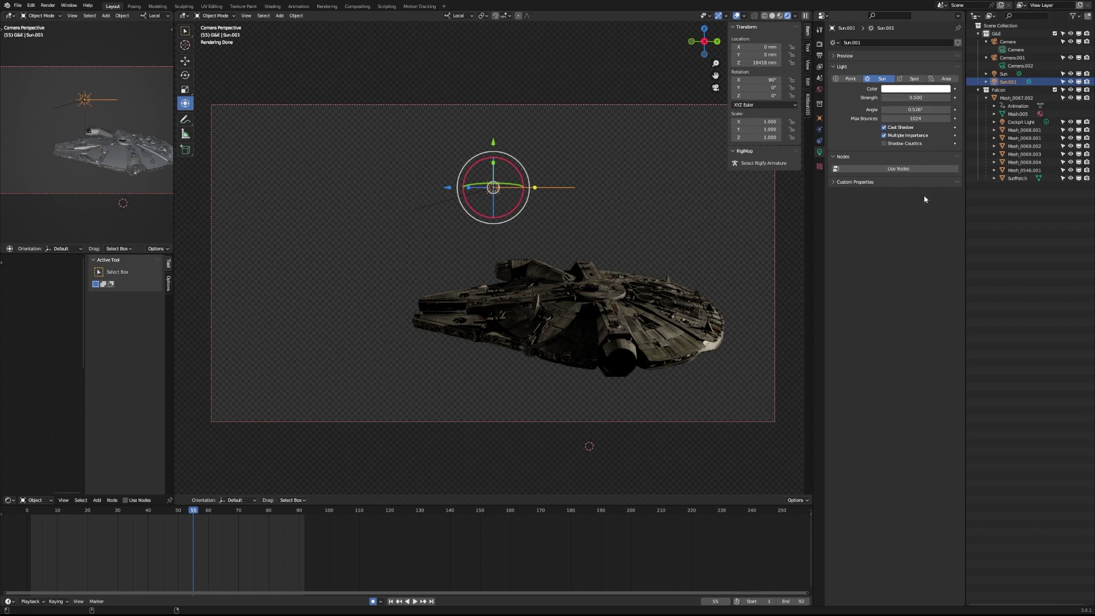
key(space)
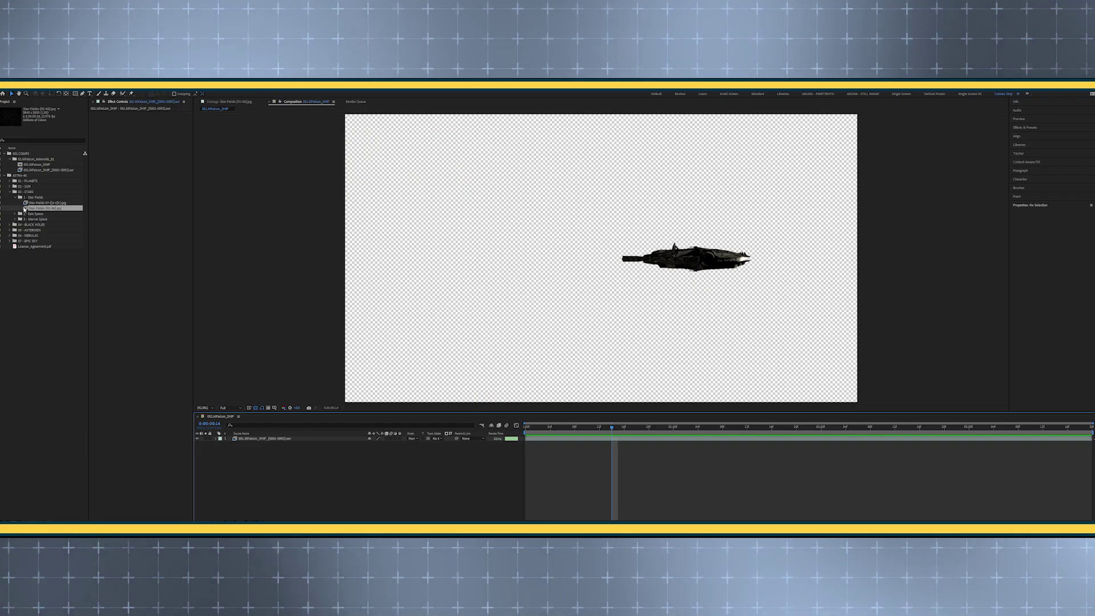
View the Star-Fields-[01-06].jpg image and preview the ship flying over the stars.
double_click(25, 209)
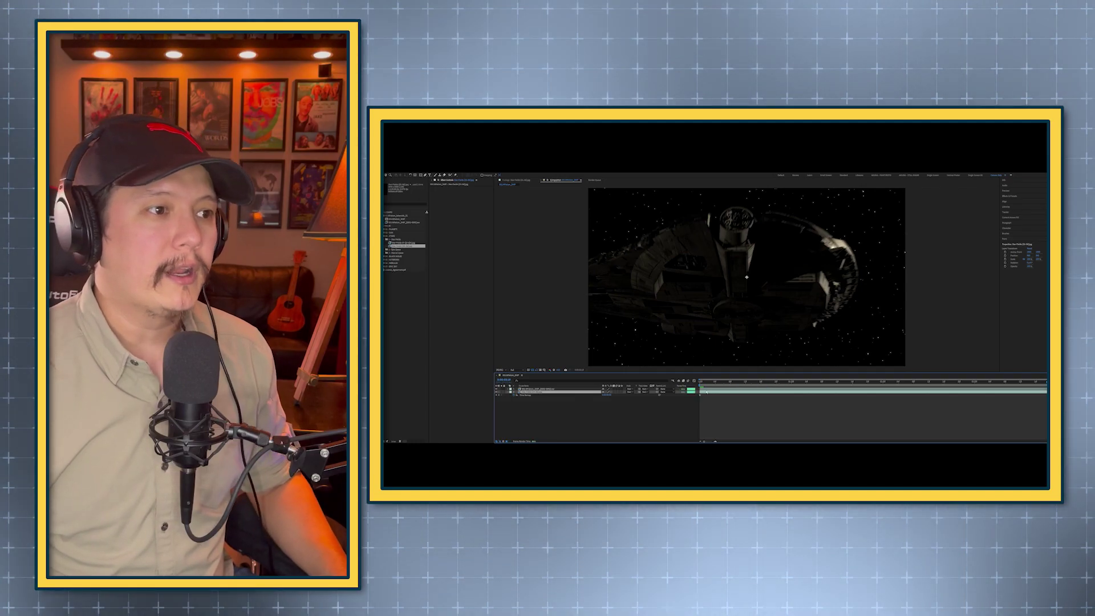
key(space)
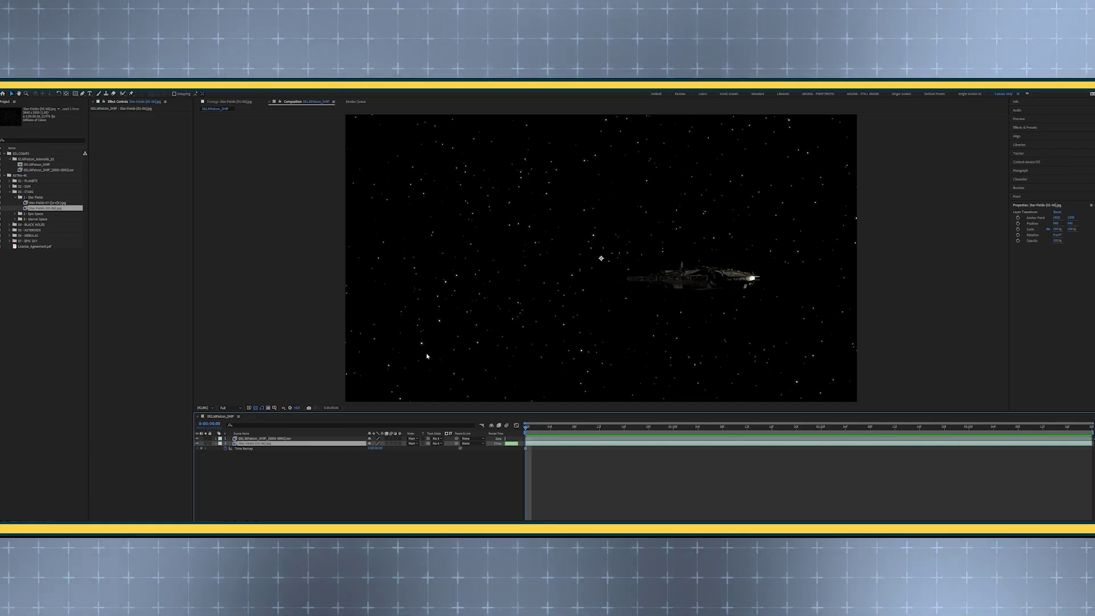
At 50% zoom, scale the starfield layer to fit the frame and nudge the ship right.
key(comma)
key(comma)
key(comma)
key(comma)
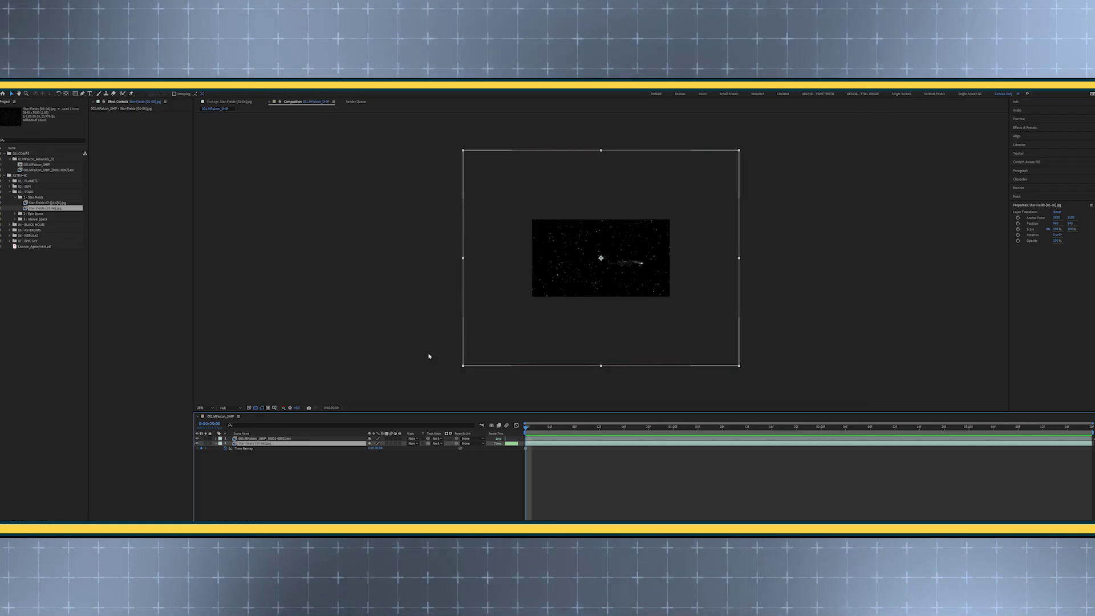
key(period)
key(period)
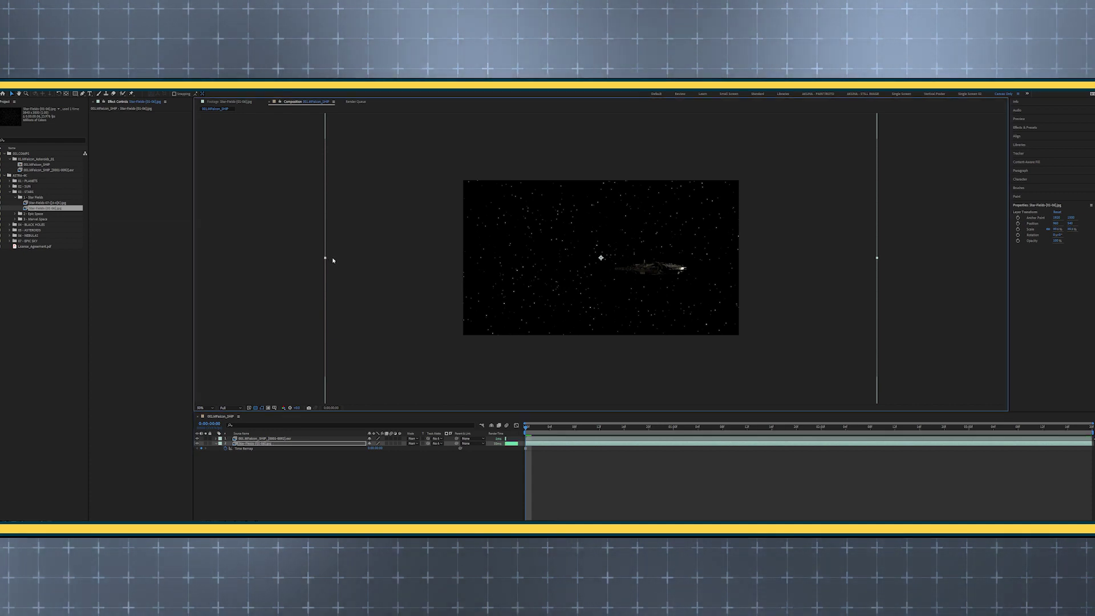
drag(333, 261, 446, 263)
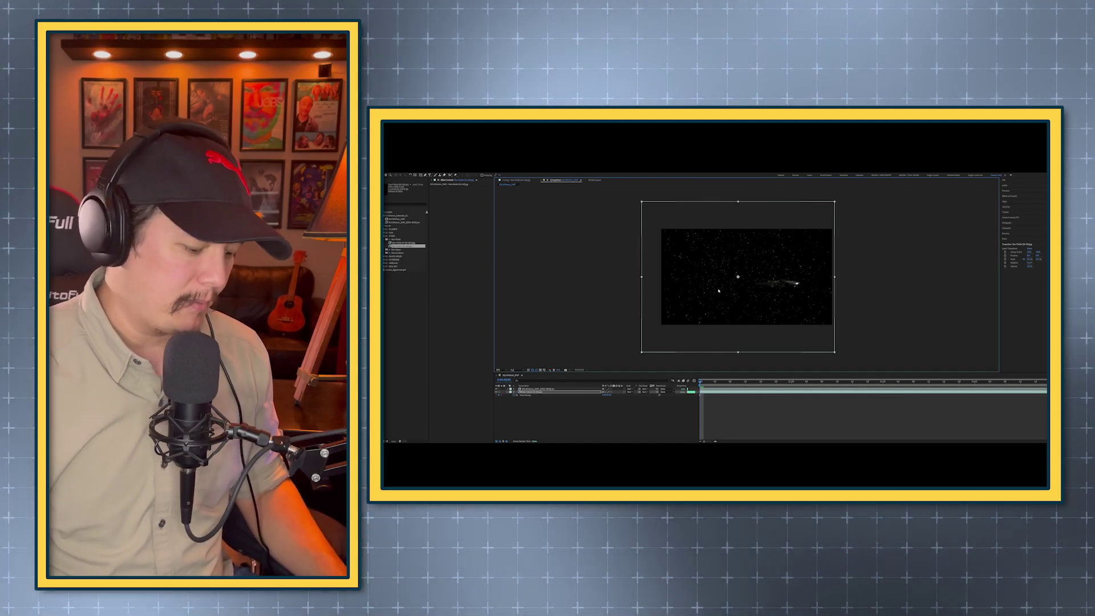
key(shift+p)
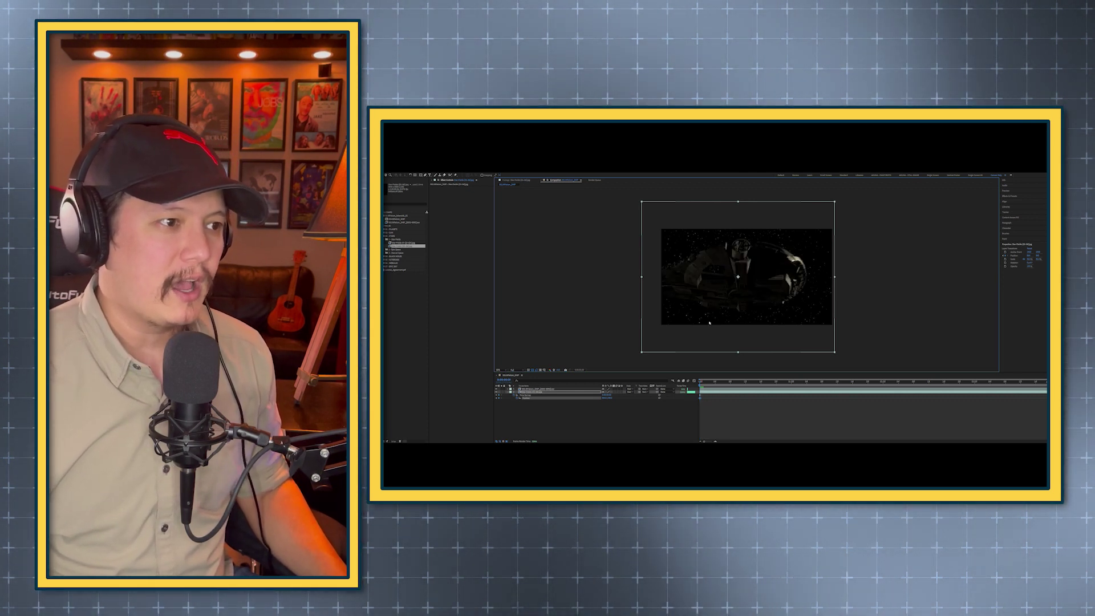
drag(709, 323, 718, 325)
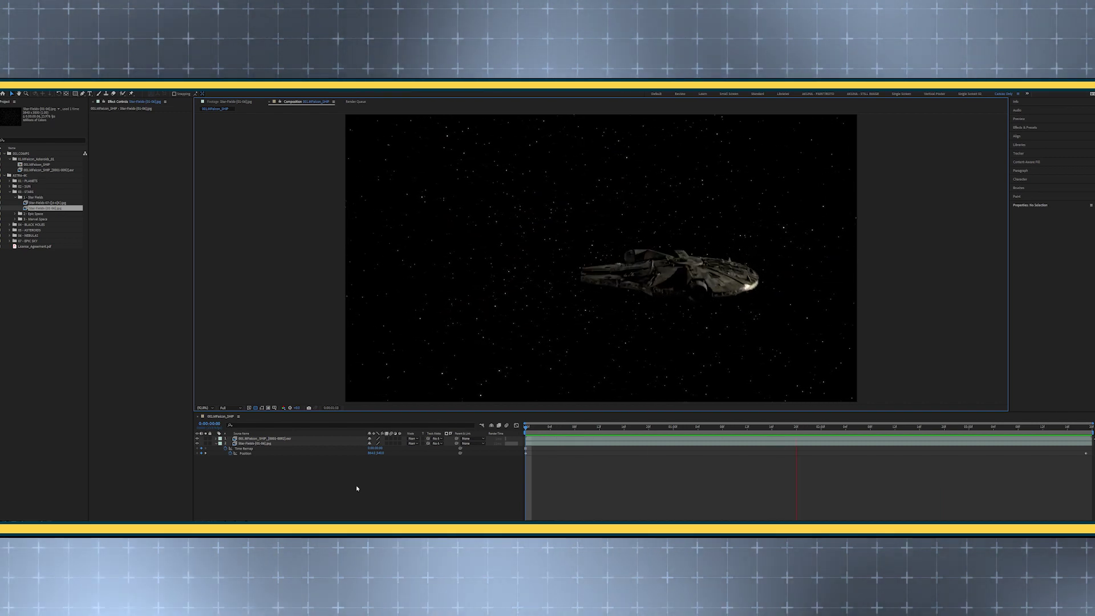
Open the star field image, shrink its layer in the comp, and create a white solid.
click(238, 438)
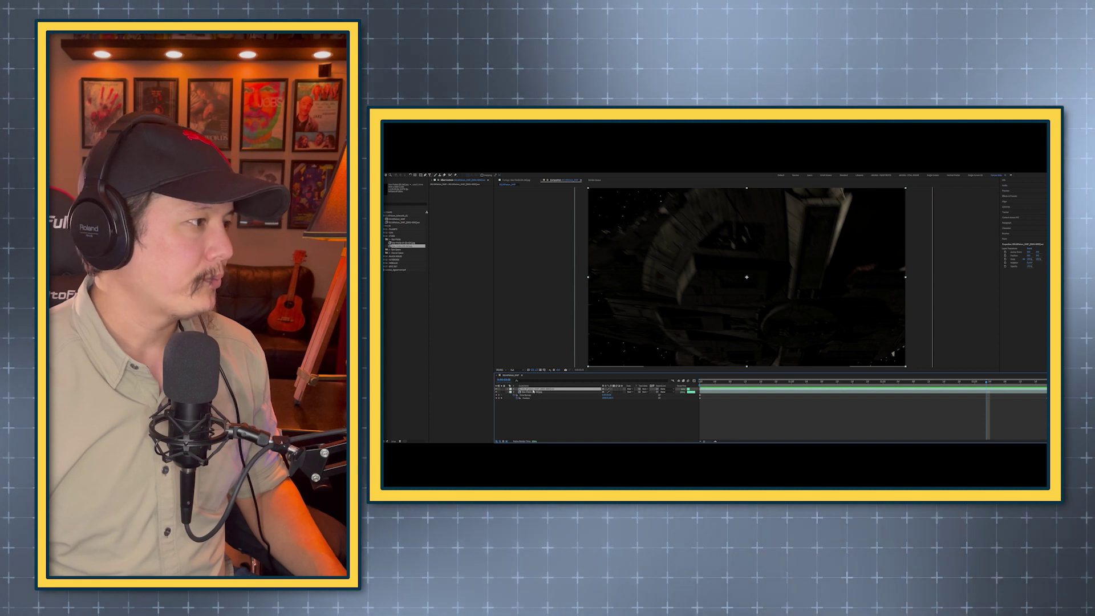
click(390, 246)
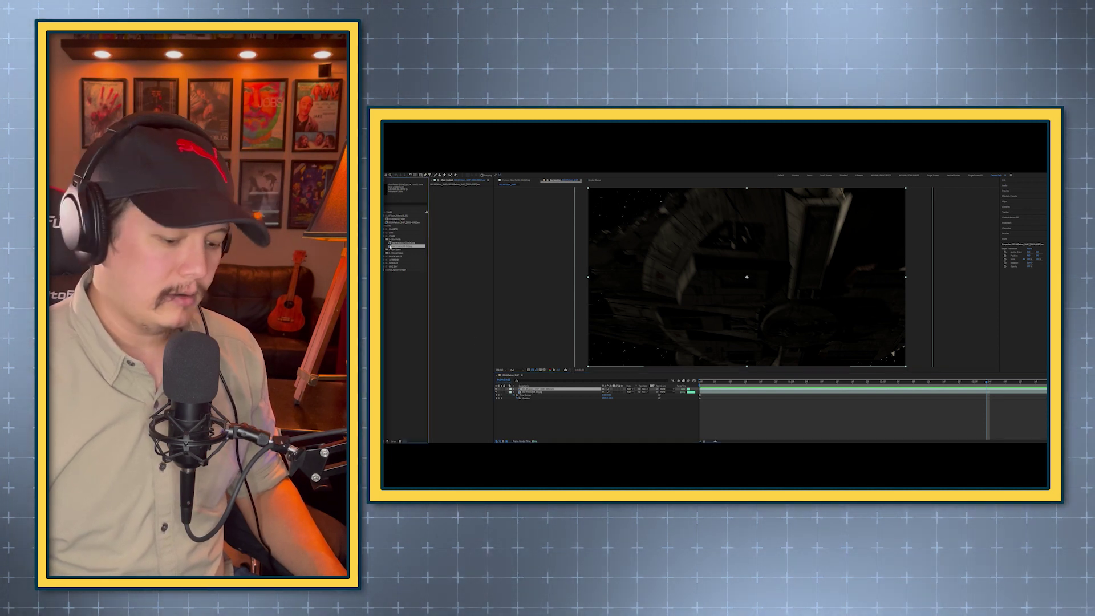
double_click(390, 246)
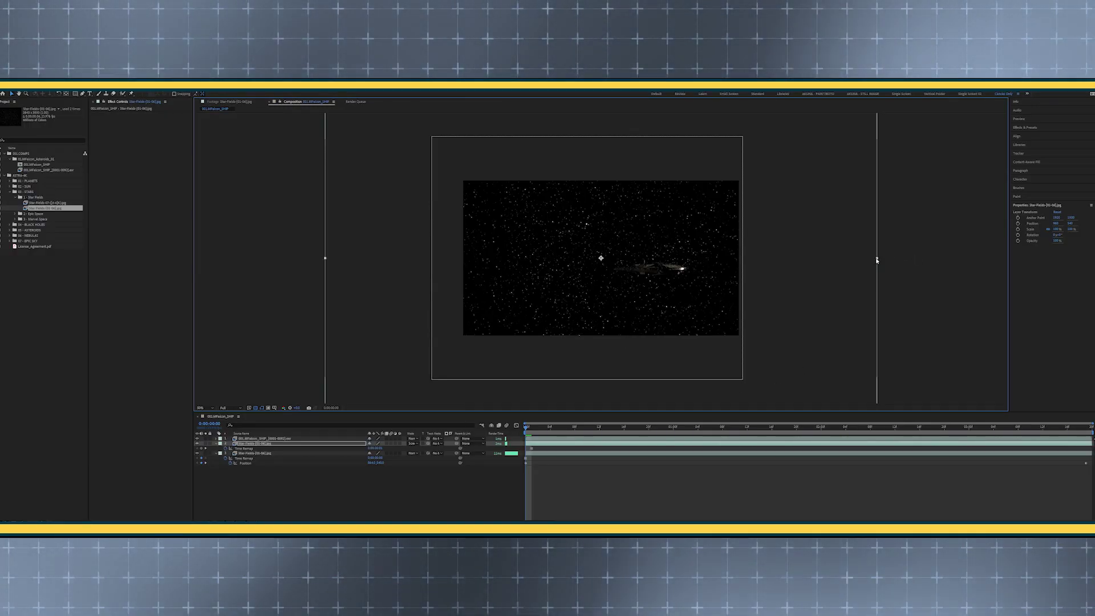
drag(763, 271, 752, 274)
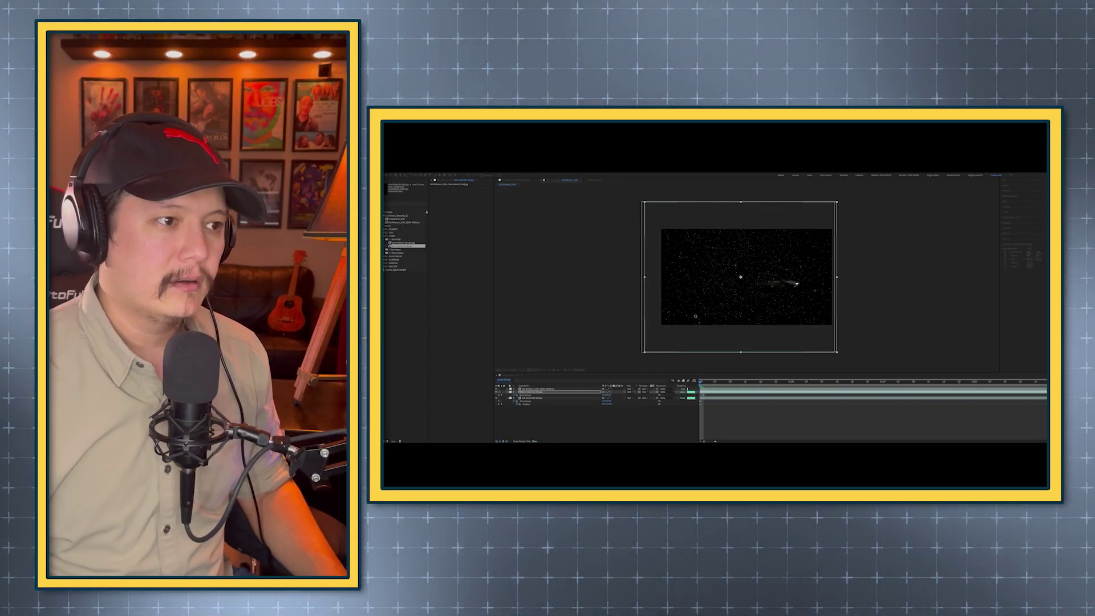
key(ctrl+y)
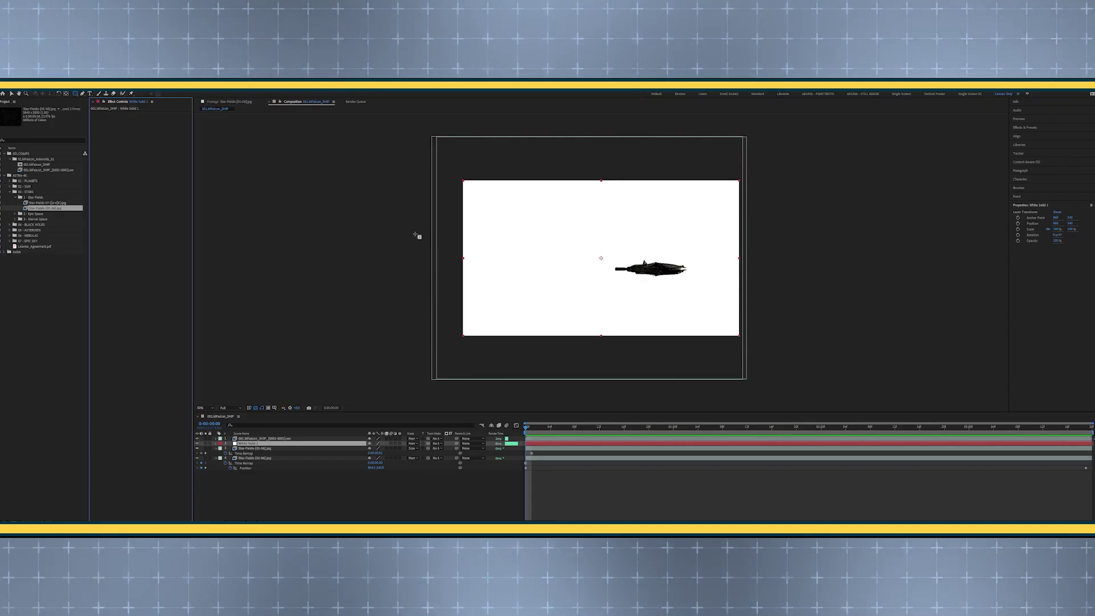
Mask the white solid to a horizontal band, feather it 260 px, and make it the star layer's matte.
drag(633, 264, 763, 288)
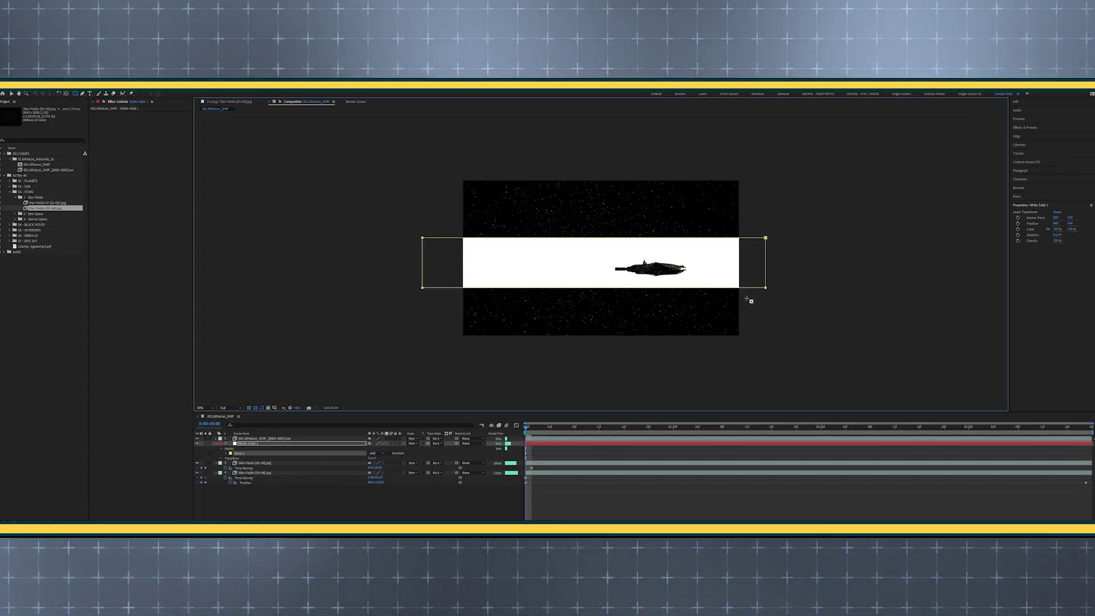
key(m)
key(m)
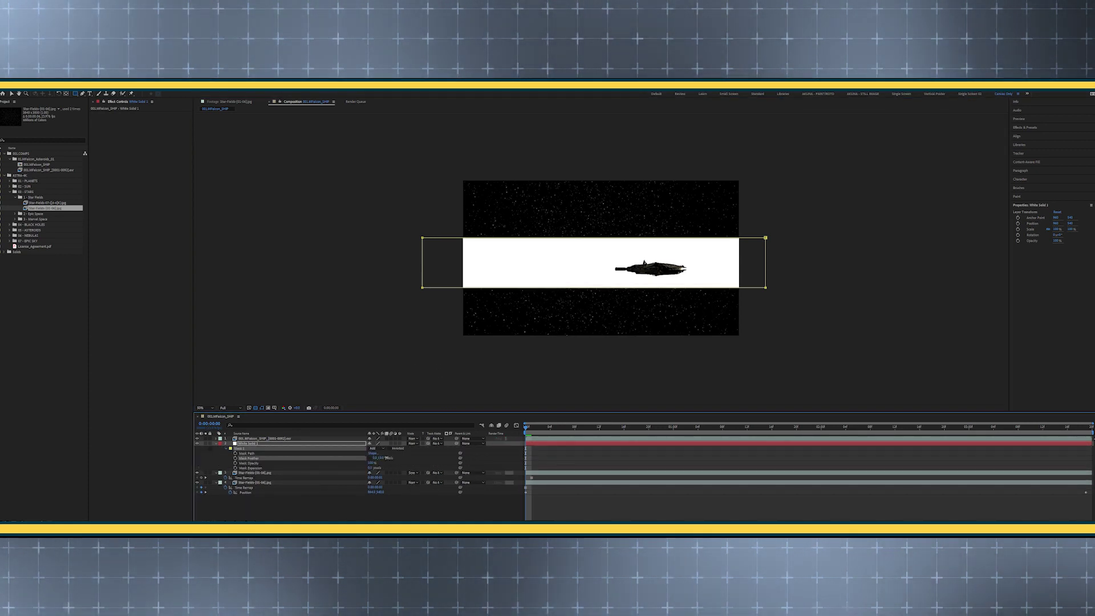
drag(401, 457, 431, 448)
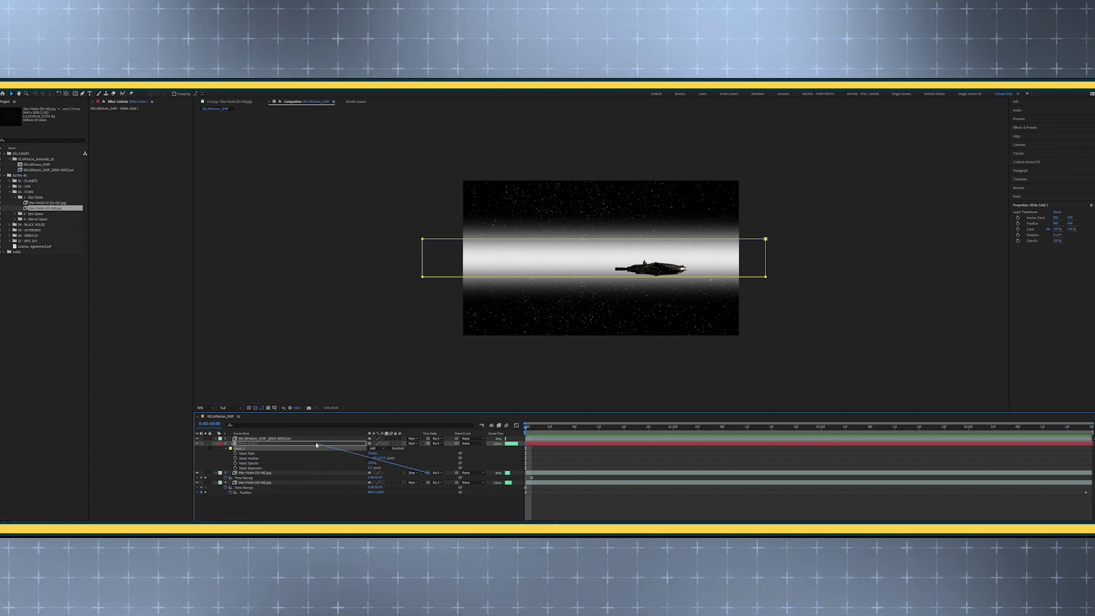
drag(316, 444, 316, 447)
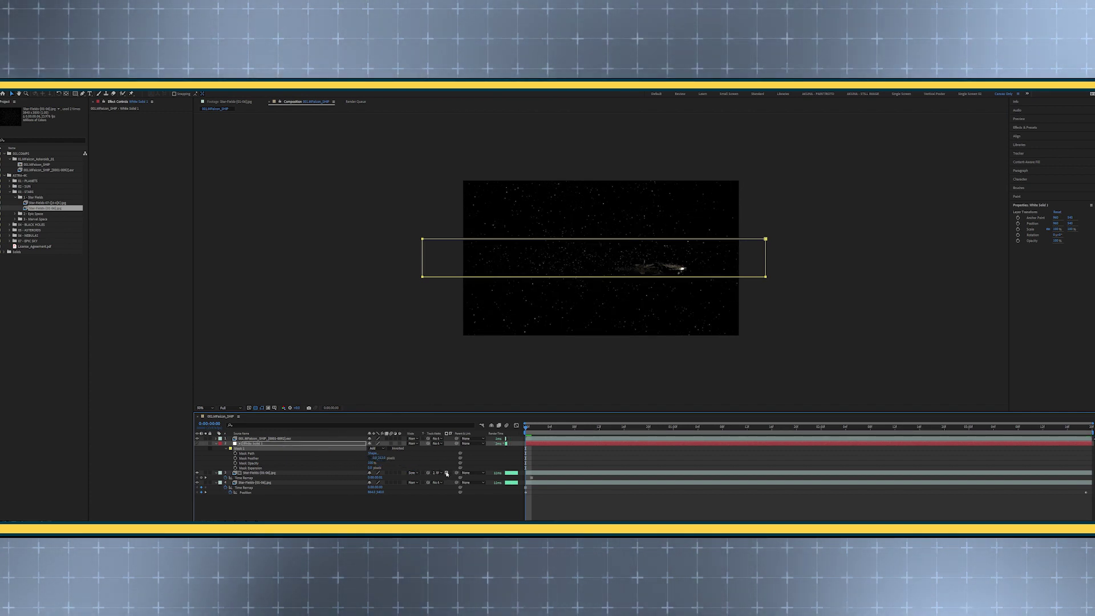
Parent Star-Fields layer 3 to 4. Star Fields, then preview the Asteroid-1-side clip.
click(198, 473)
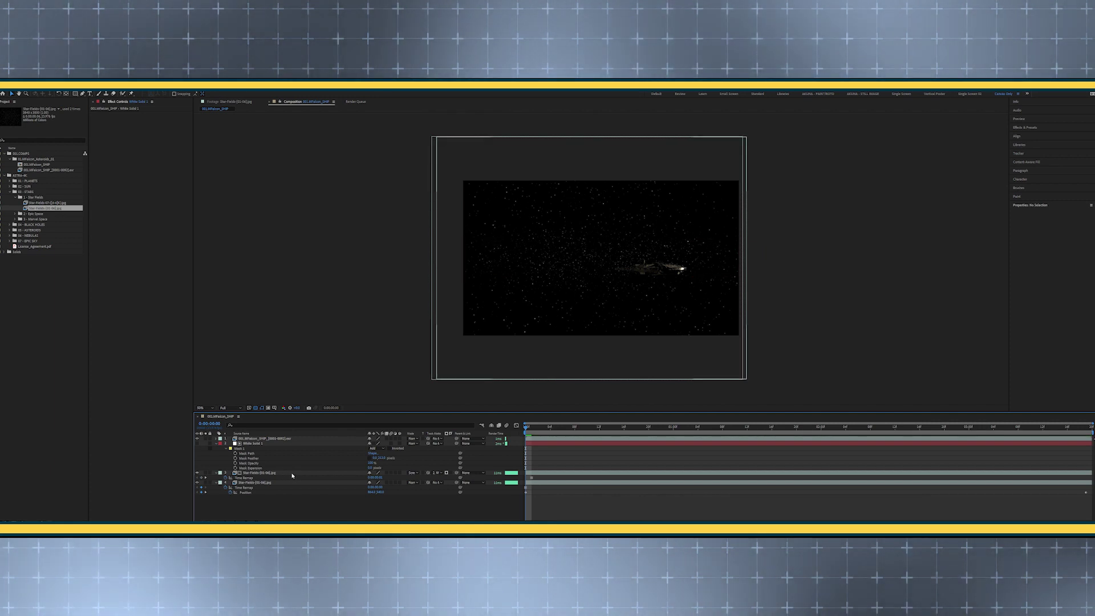
click(292, 474)
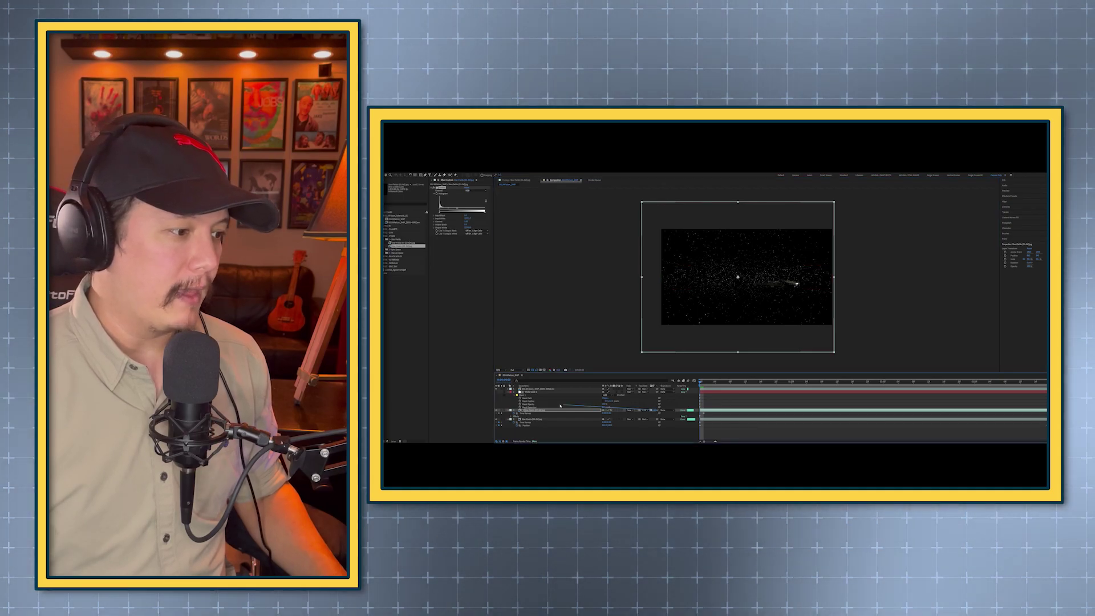
drag(460, 478, 245, 495)
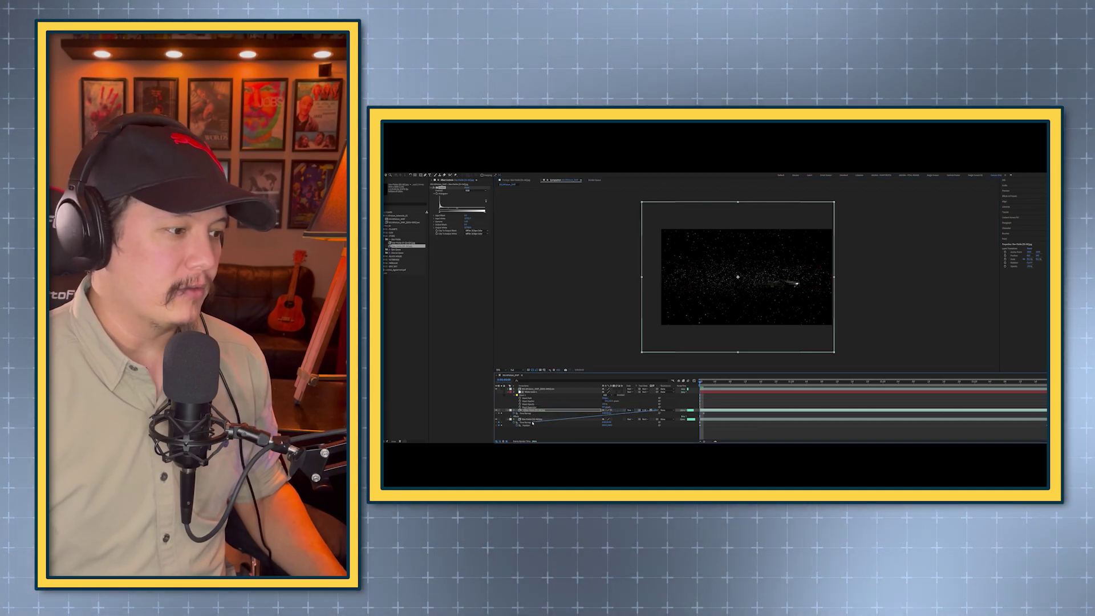
drag(533, 424, 533, 423)
click(743, 436)
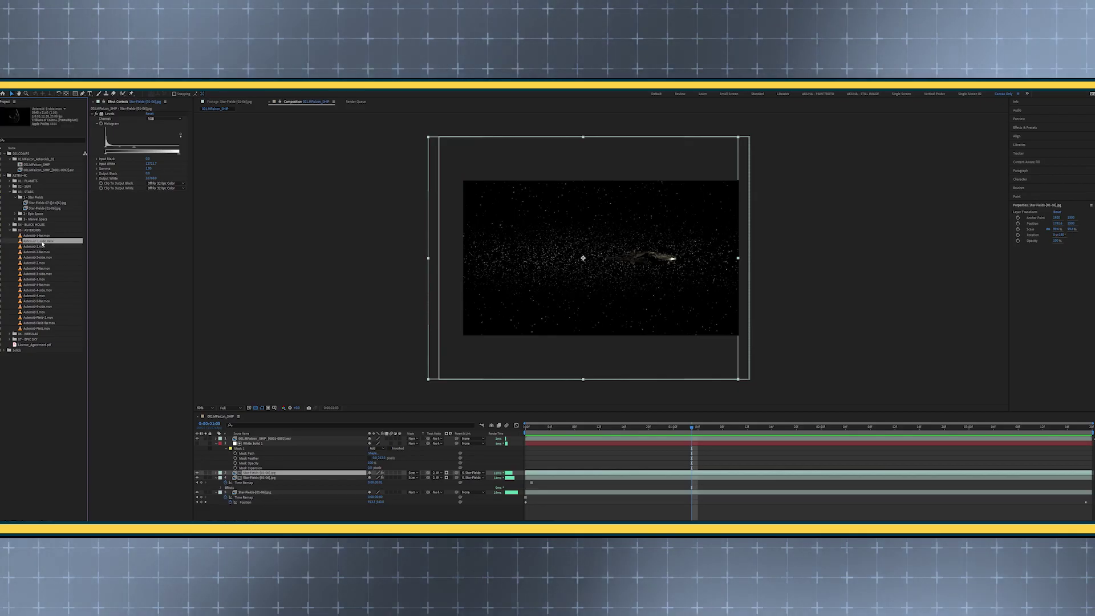
double_click(41, 242)
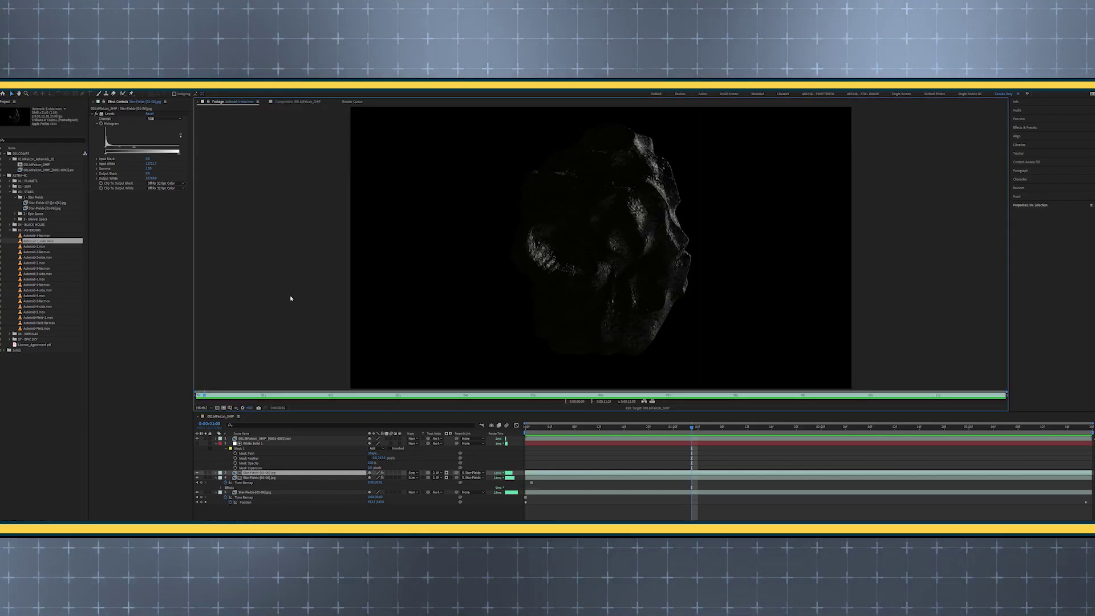
Preview the Asteroid-1-side, Asteroid-2-side and Asteroid-Field-2.mov clips, then add Asteroid-Field-2.mov as a layer.
key(space)
click(44, 257)
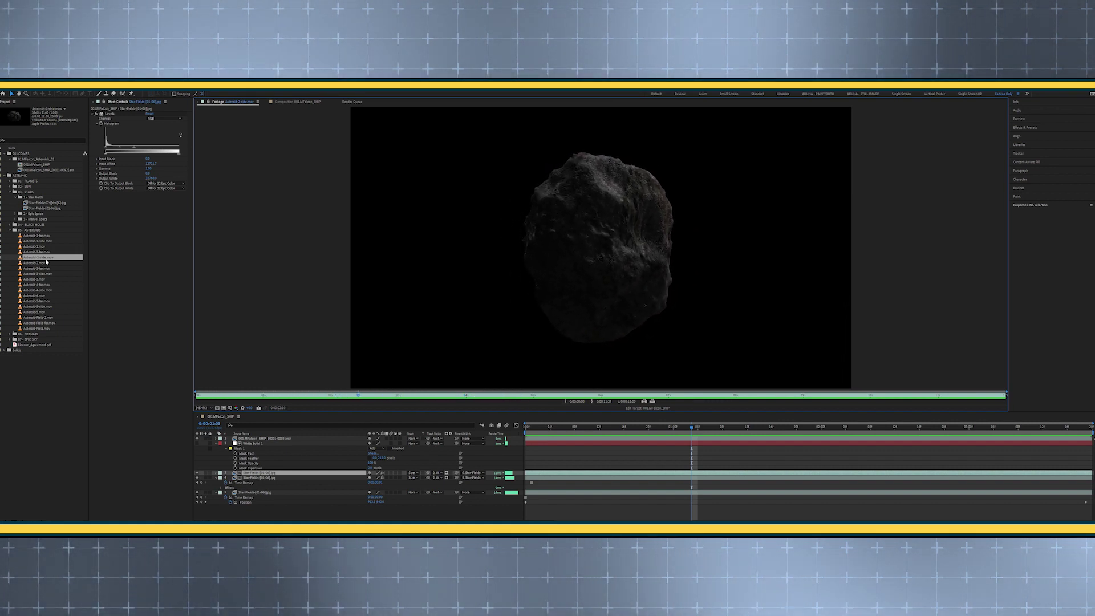
double_click(50, 318)
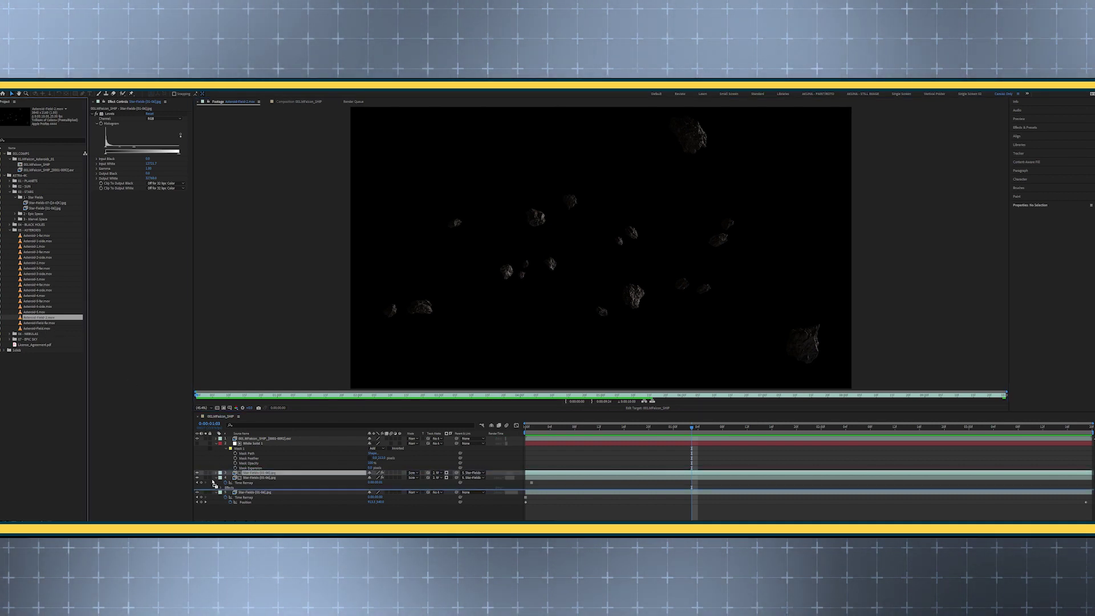
drag(203, 468, 205, 471)
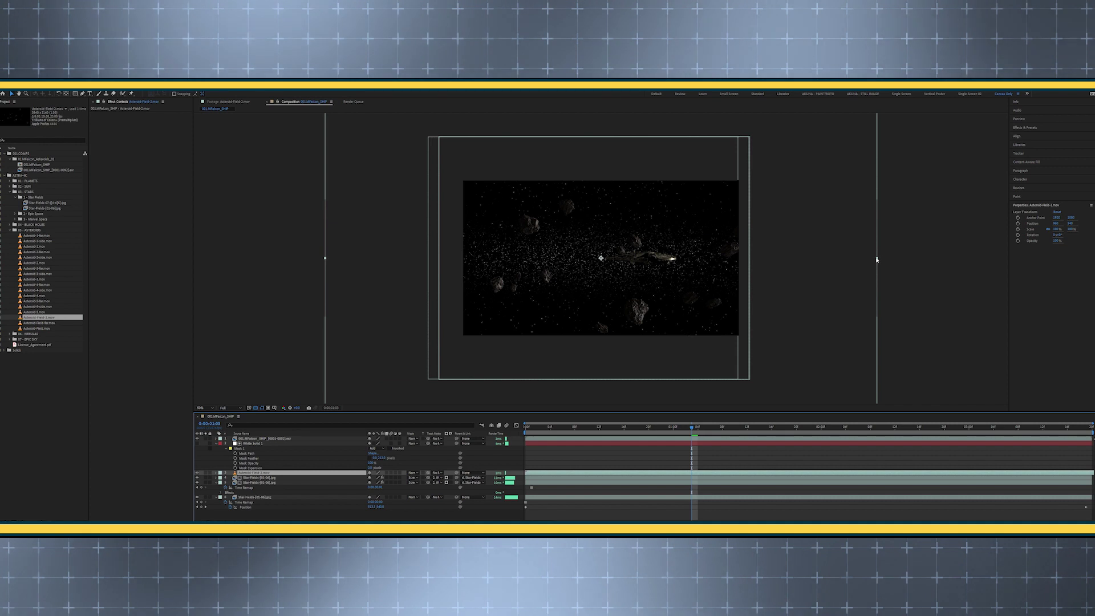
Scale the asteroid field to 57.3% and keyframe its Position drifting to the right.
shift+drag(877, 261, 754, 261)
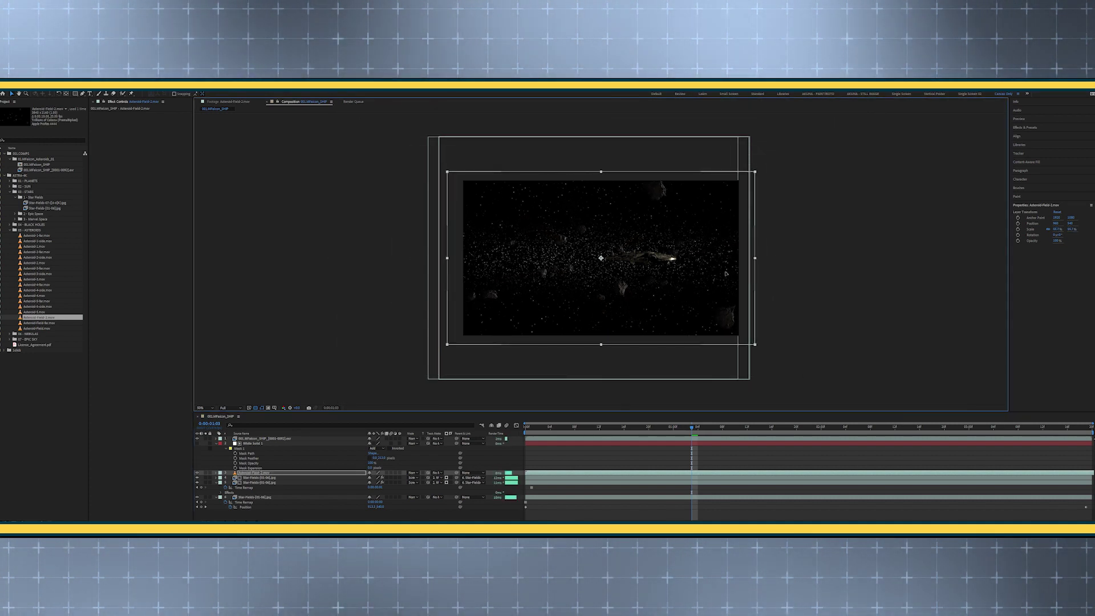
drag(712, 275, 708, 275)
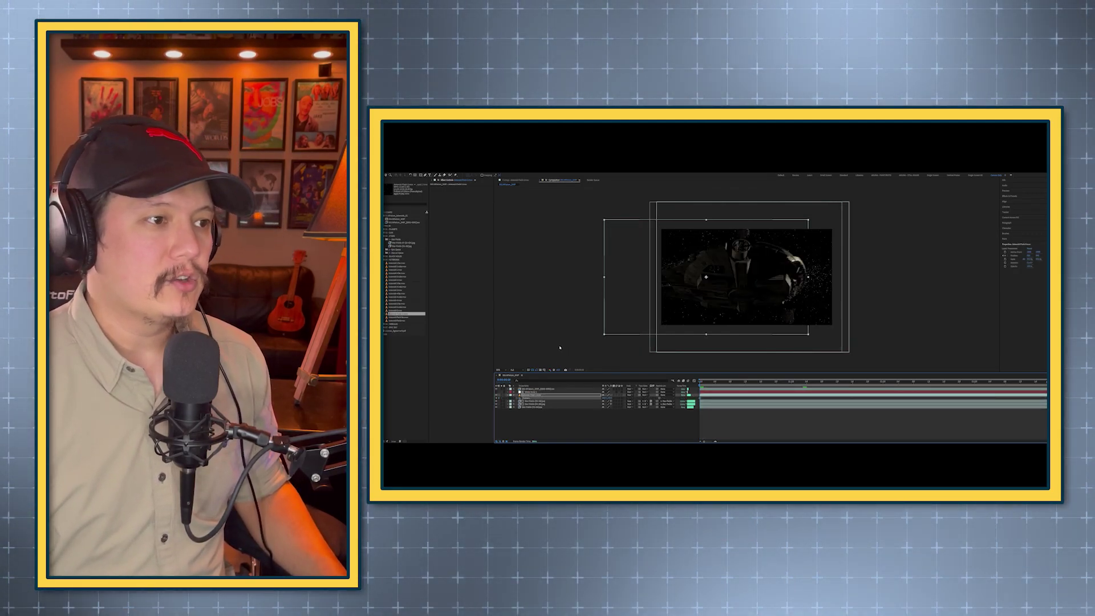
drag(661, 304, 819, 301)
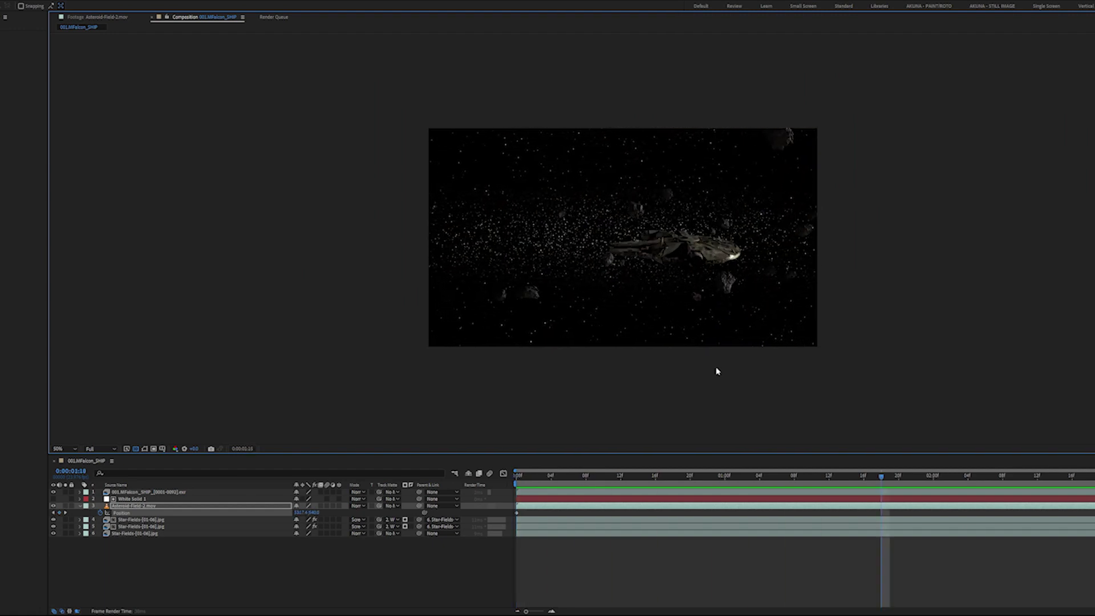
key(space)
Duplicate the asteroid field, shift the copy left and enlarge it, then play the comp.
click(729, 512)
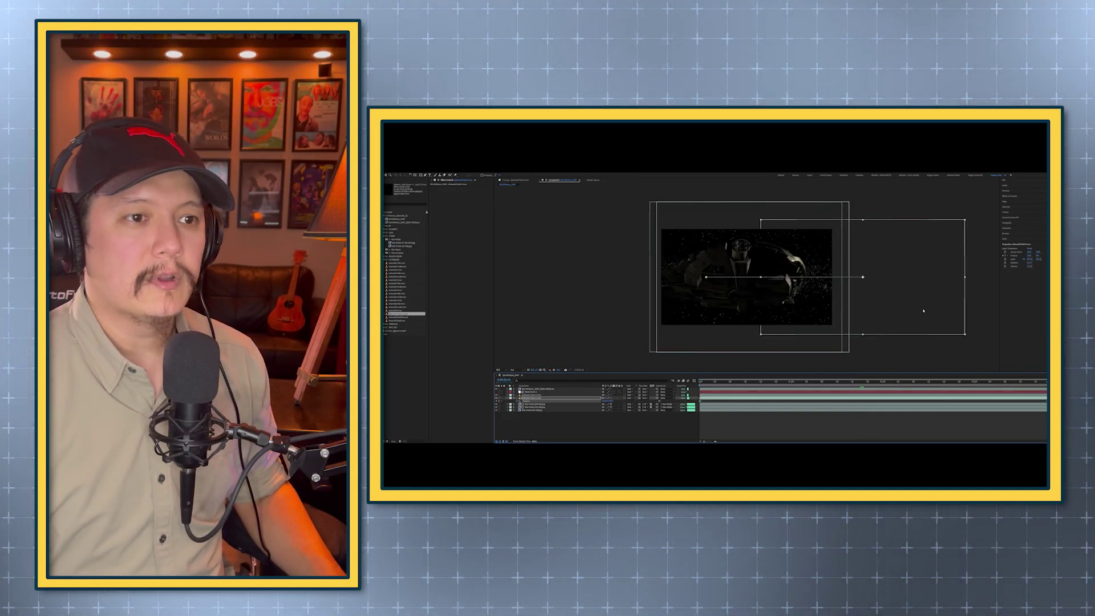
click(923, 304)
drag(923, 304, 731, 303)
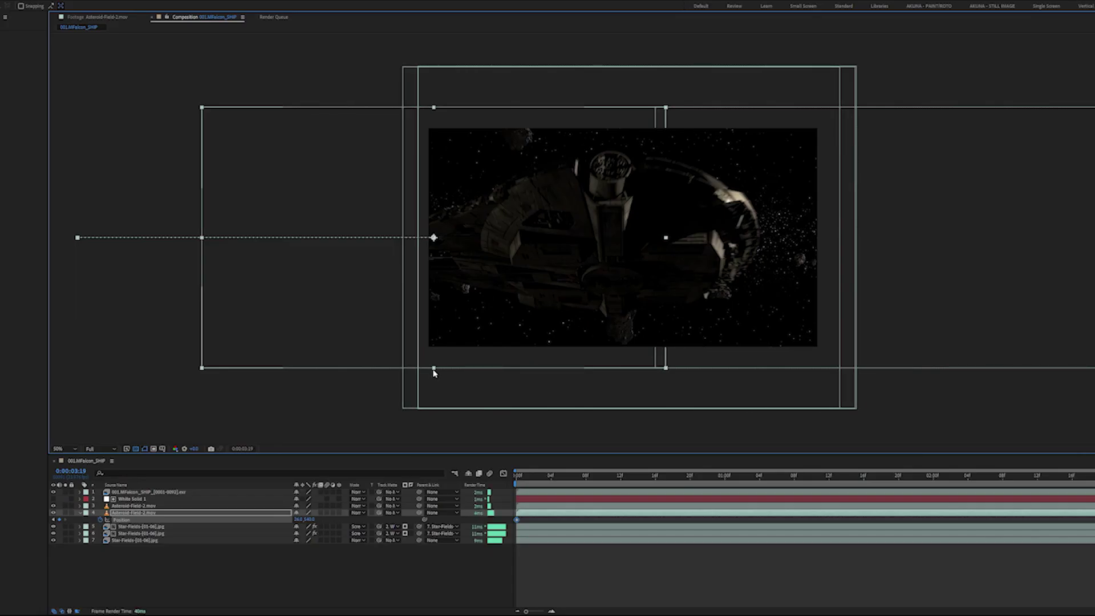
shift+drag(433, 372, 433, 385)
key(space)
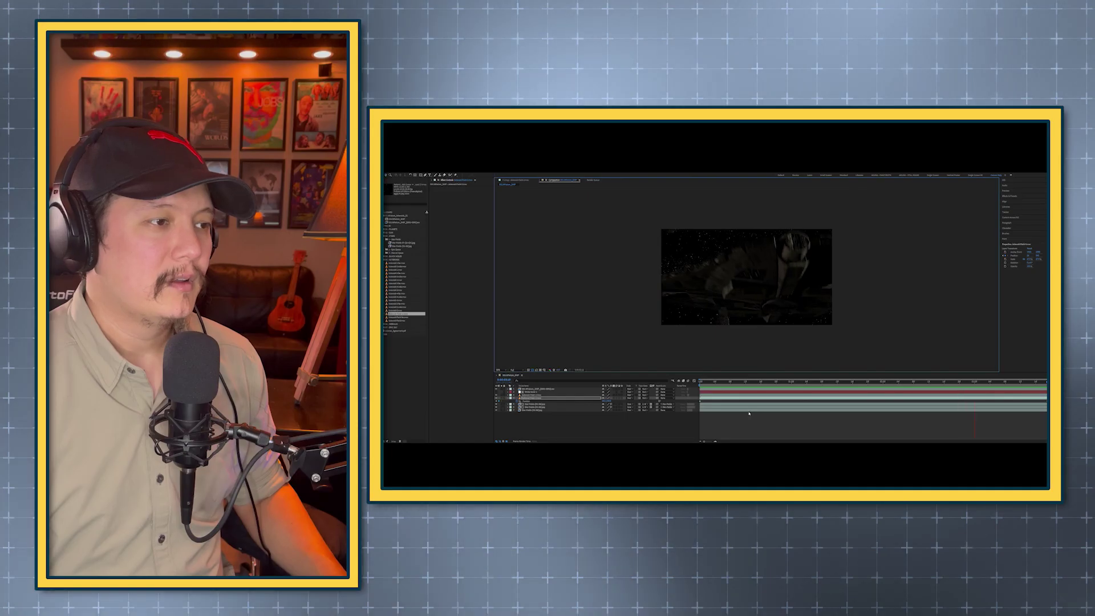
Select an asteroid field layer, set the time near the ship frame, and preview another asteroid clip.
click(749, 410)
click(919, 383)
click(919, 382)
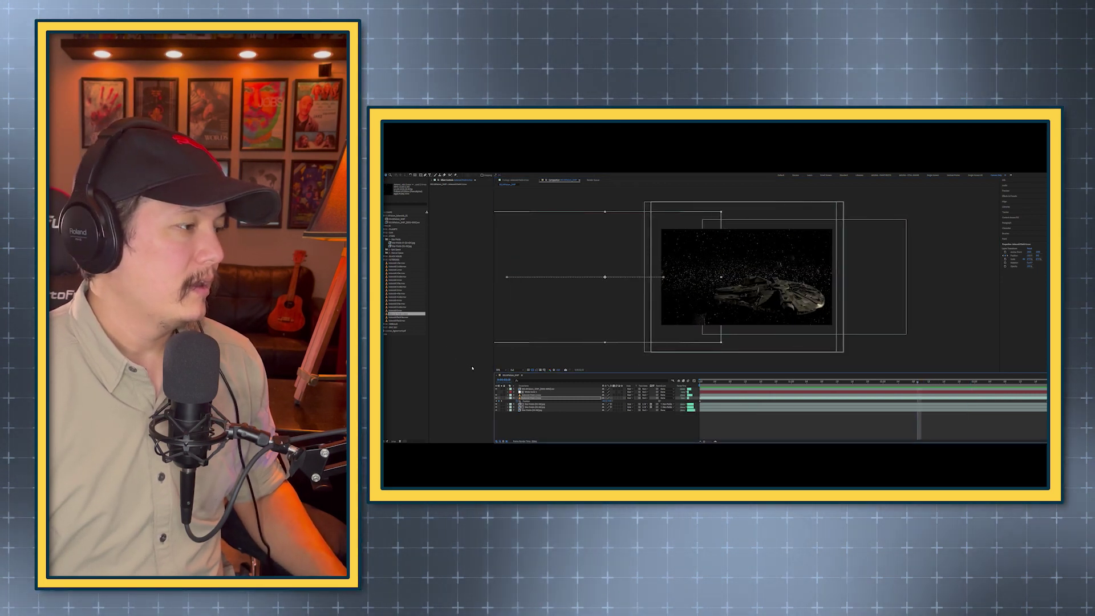
double_click(398, 267)
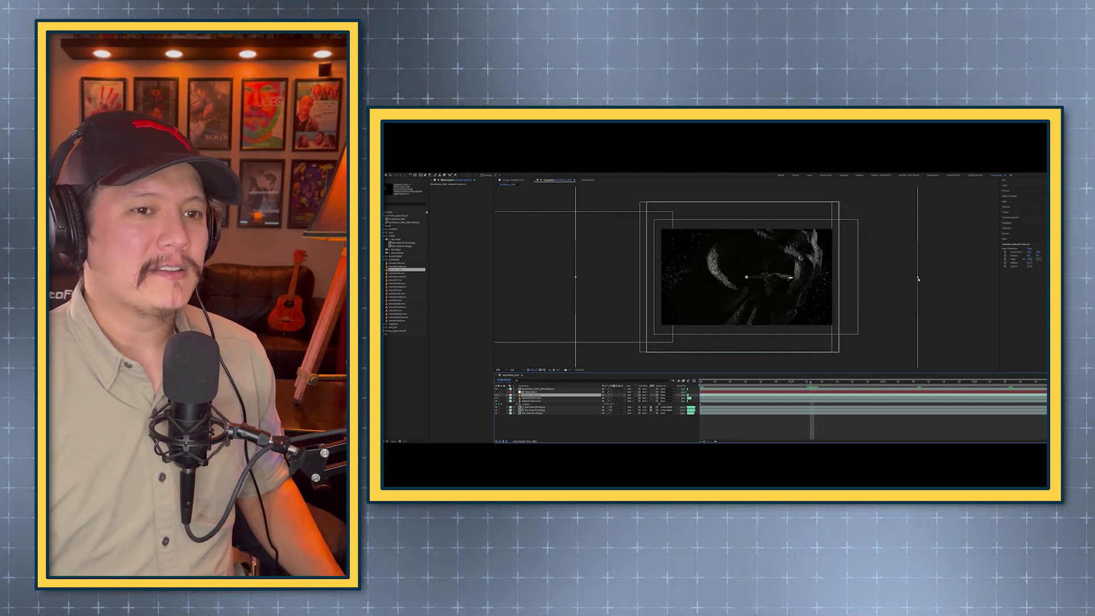
Set a starting Position keyframe on the foreground asteroid and move time to 0:00:02:11.
click(865, 280)
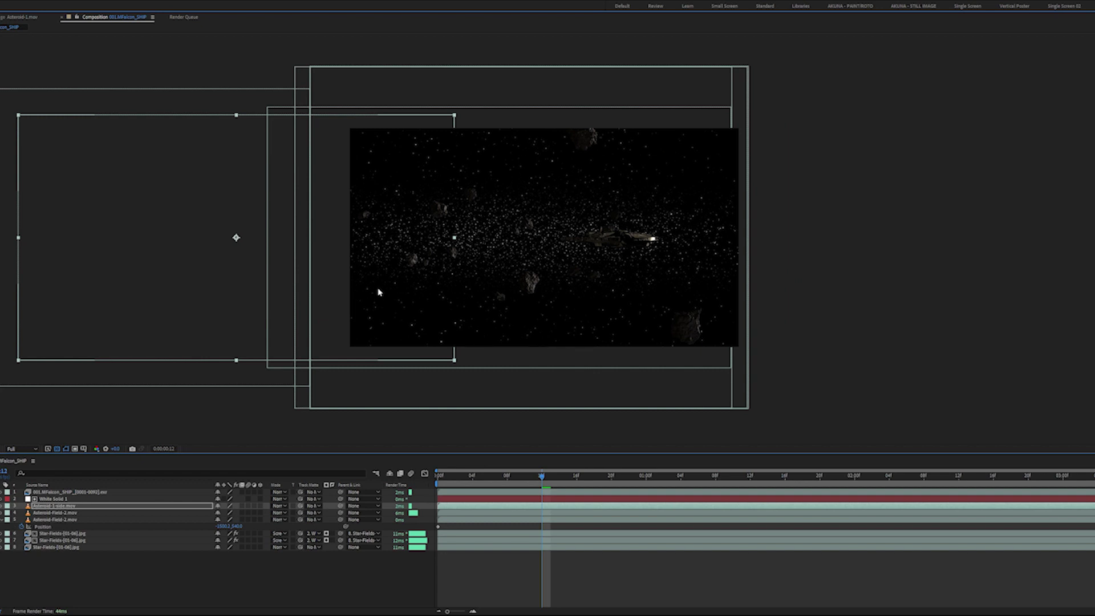
key(alt+shift+p)
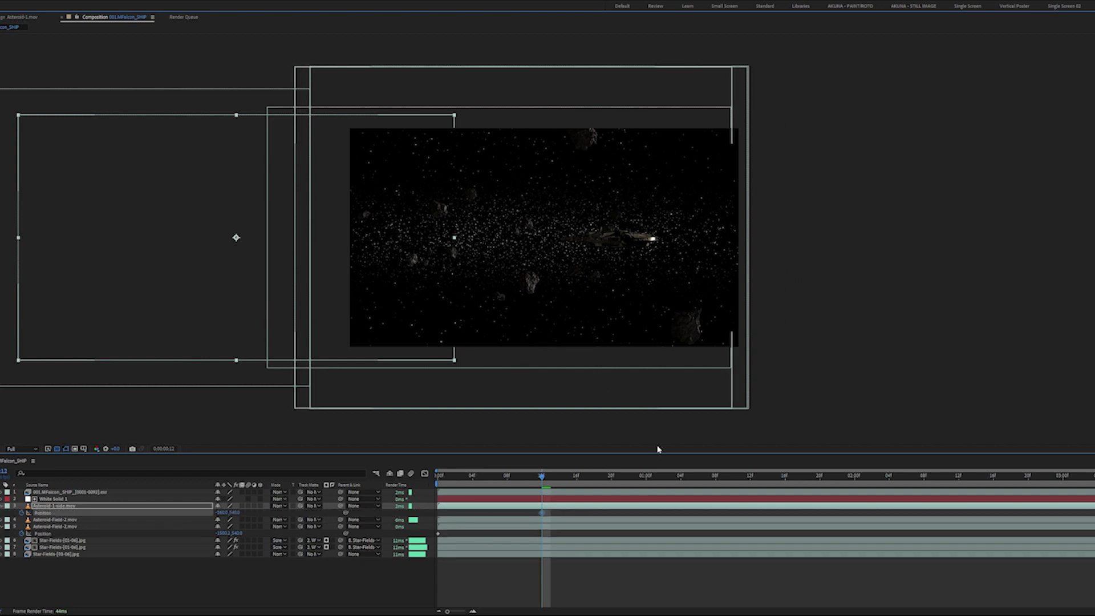
drag(621, 479, 1094, 478)
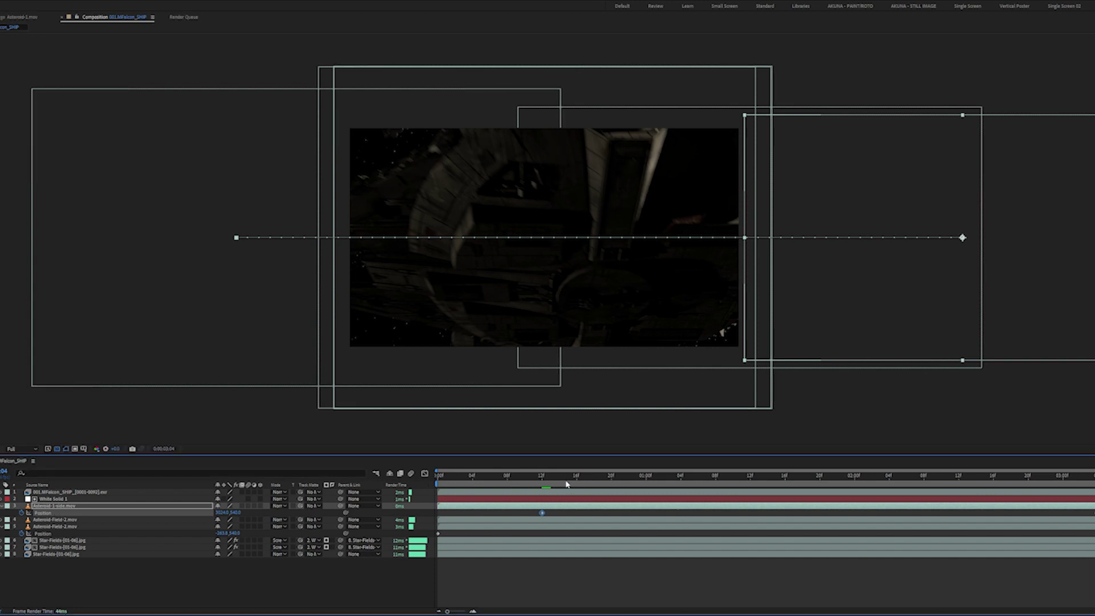
Review the asteroid animation from 12 frames in, then inspect the frame near 1:04.
click(543, 476)
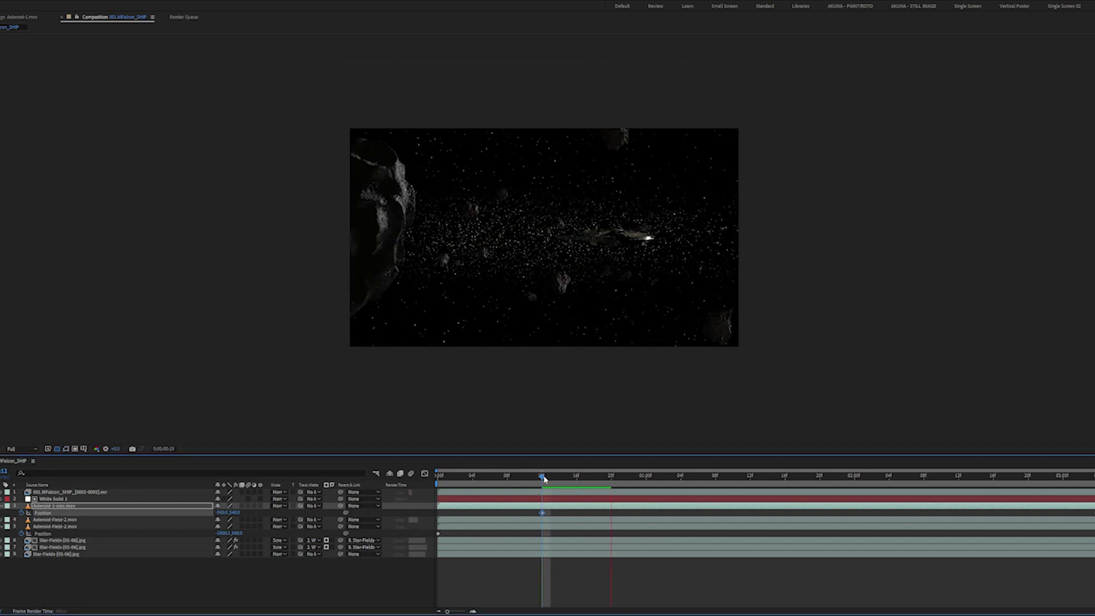
key(space)
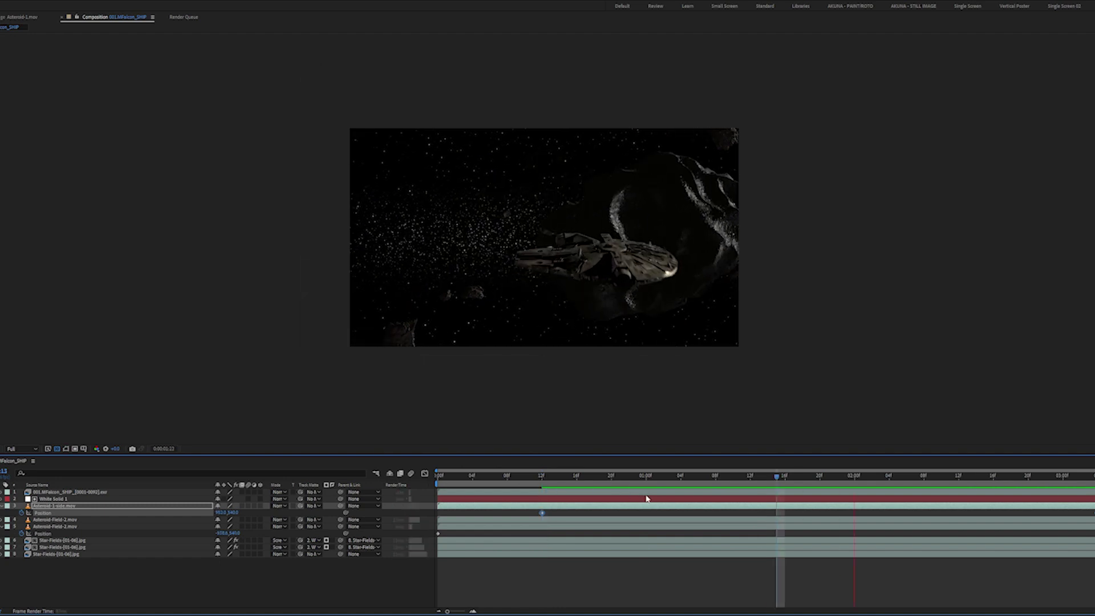
key(space)
click(680, 478)
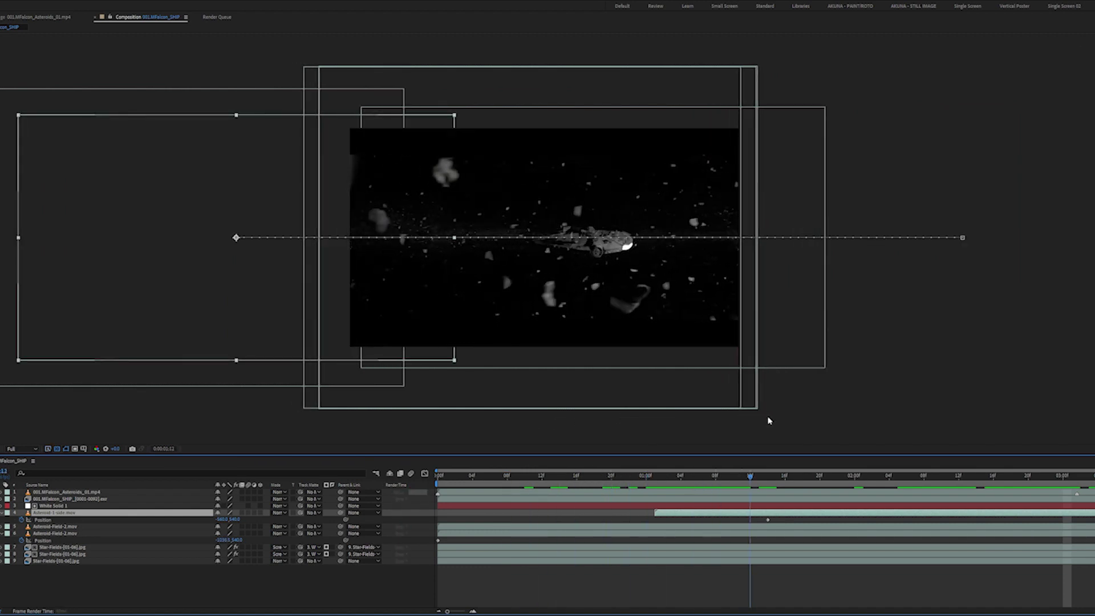
key(space)
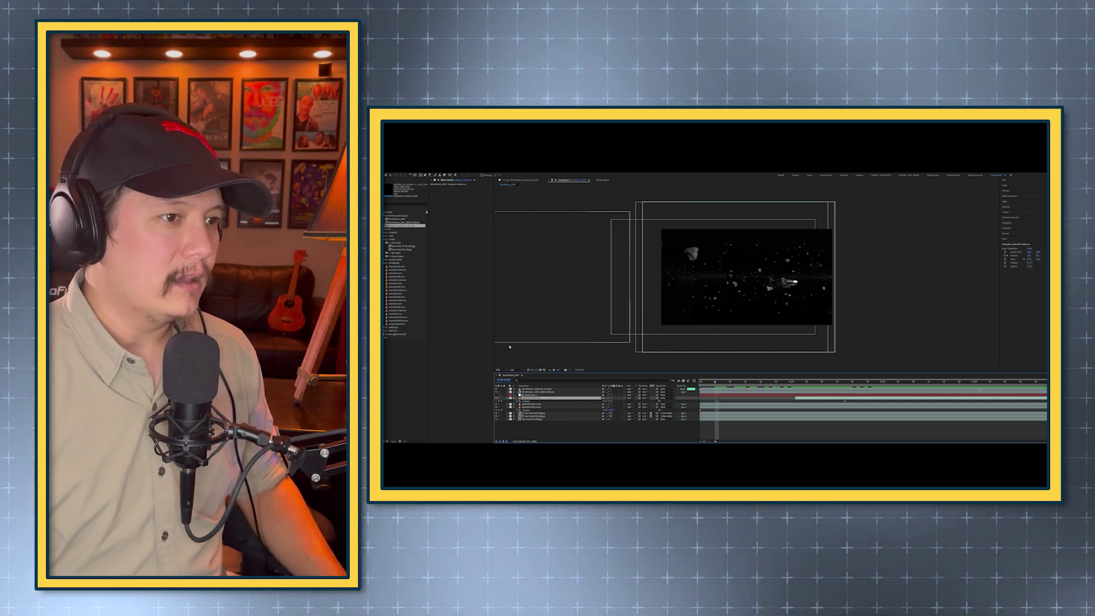
Duplicate the two Asteroid-Field-2.mov layers and shift the copy to the left.
click(620, 406)
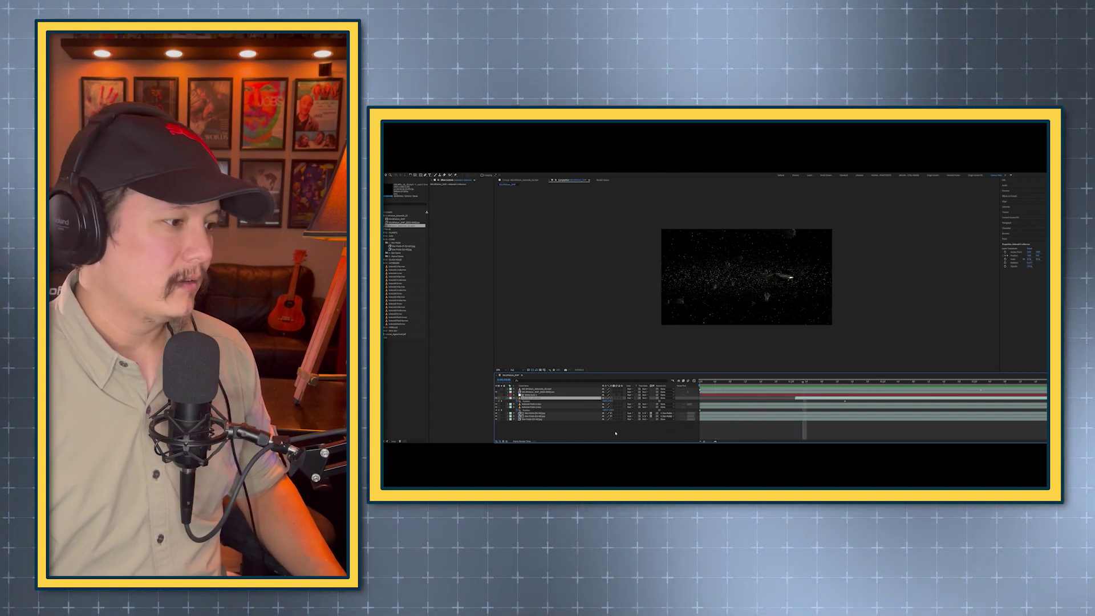
click(525, 420)
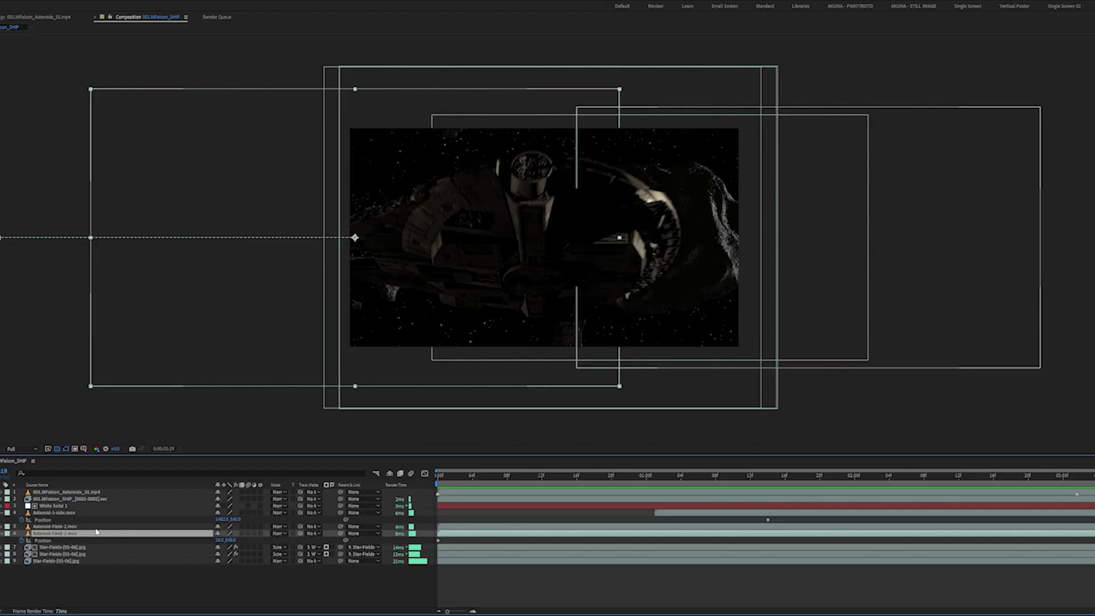
key(ctrl+d)
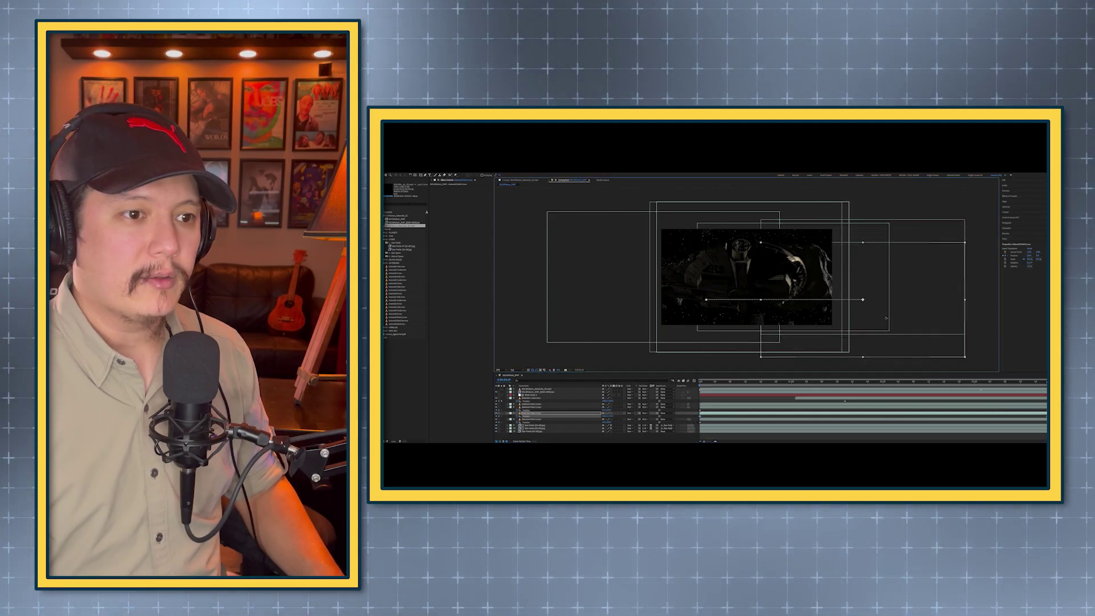
drag(886, 322, 836, 323)
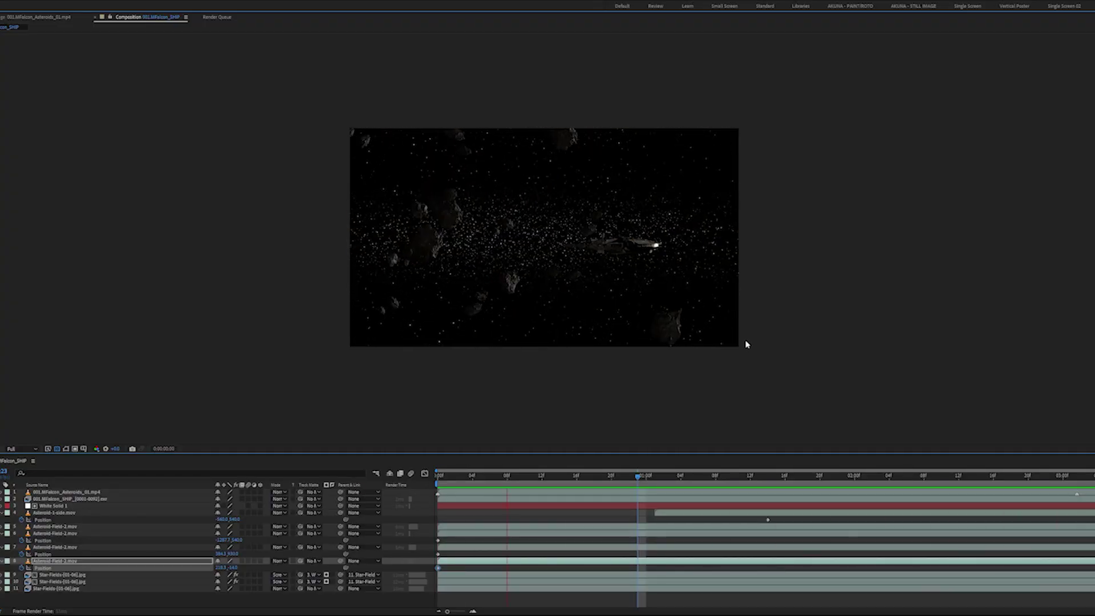
Stop playback, jump ahead about three seconds, and view the asteroid field footage.
key(space)
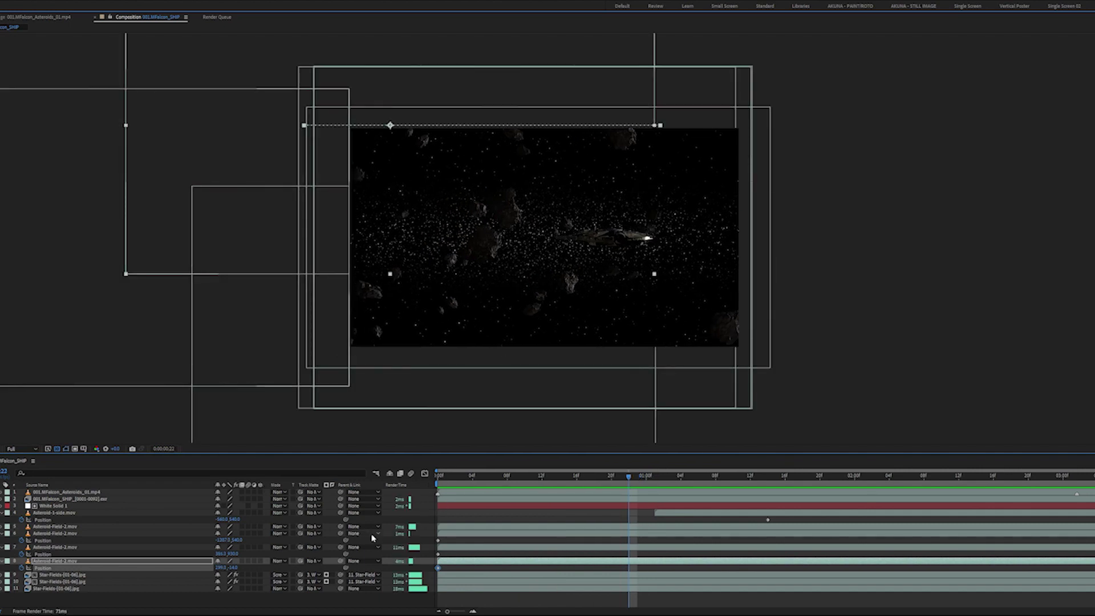
key(End)
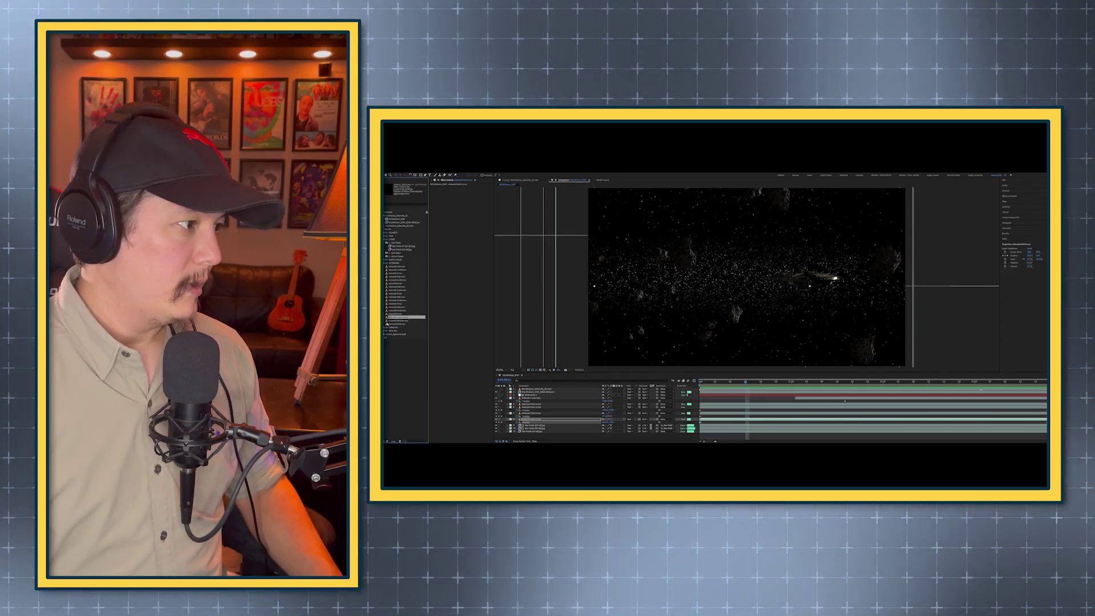
double_click(405, 323)
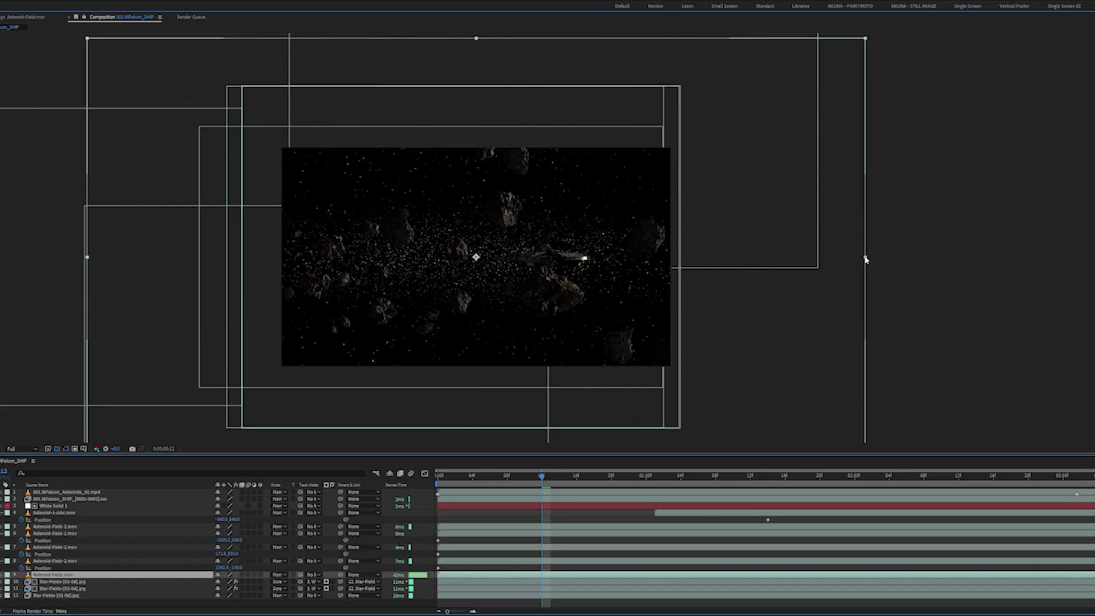
Shrink Asteroid-Field.mov, duplicate it several times with offset Positions, and preview the comp.
shift+drag(866, 260, 773, 268)
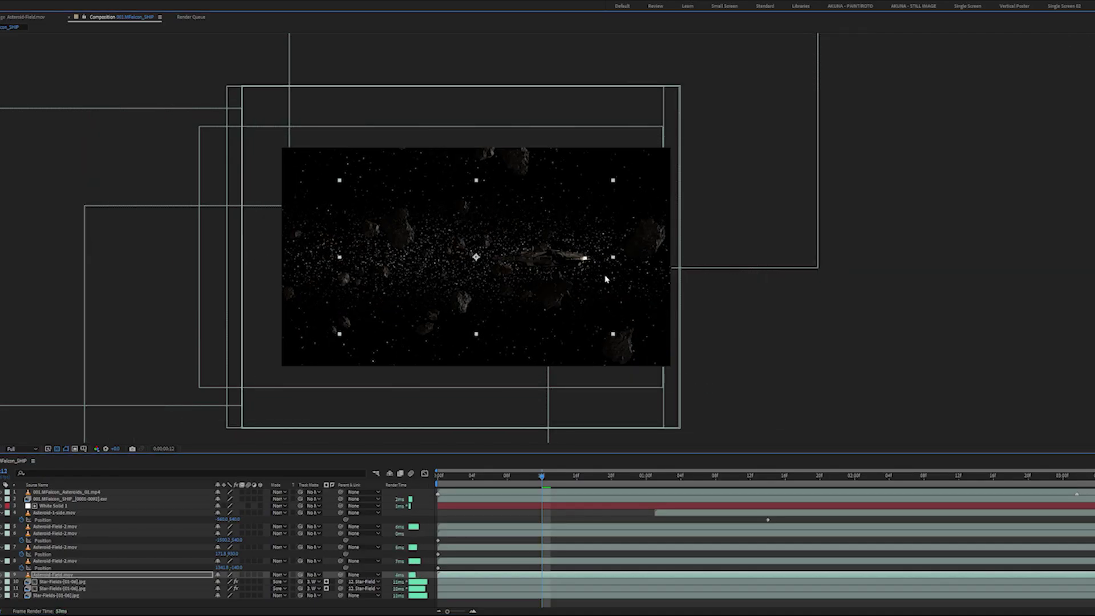
key(space)
key(p)
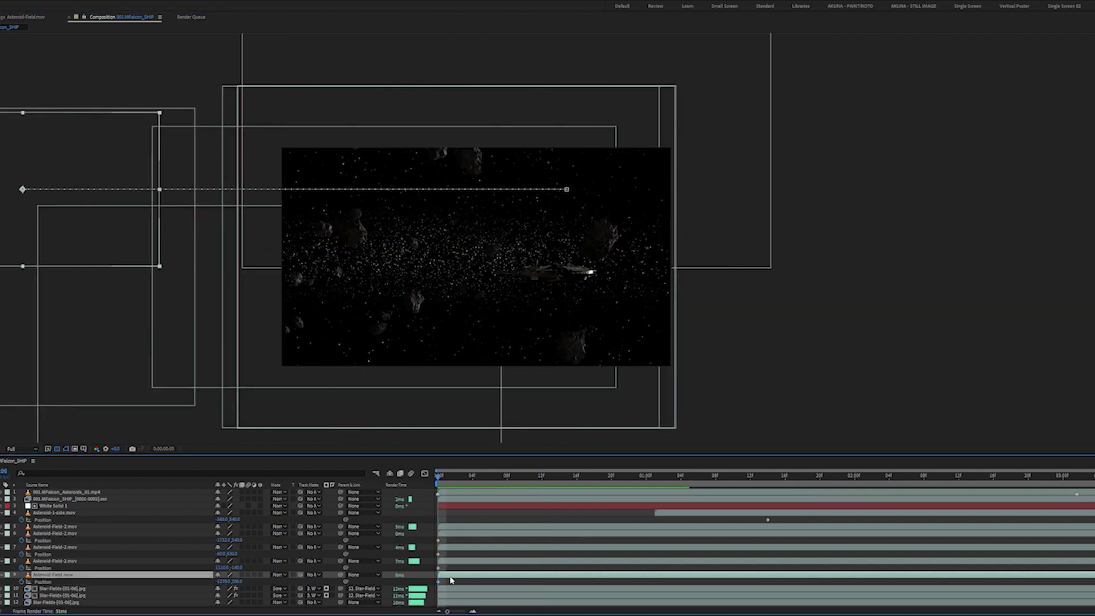
key(ctrl+d)
key(ctrl+d)
key(ctrl+d)
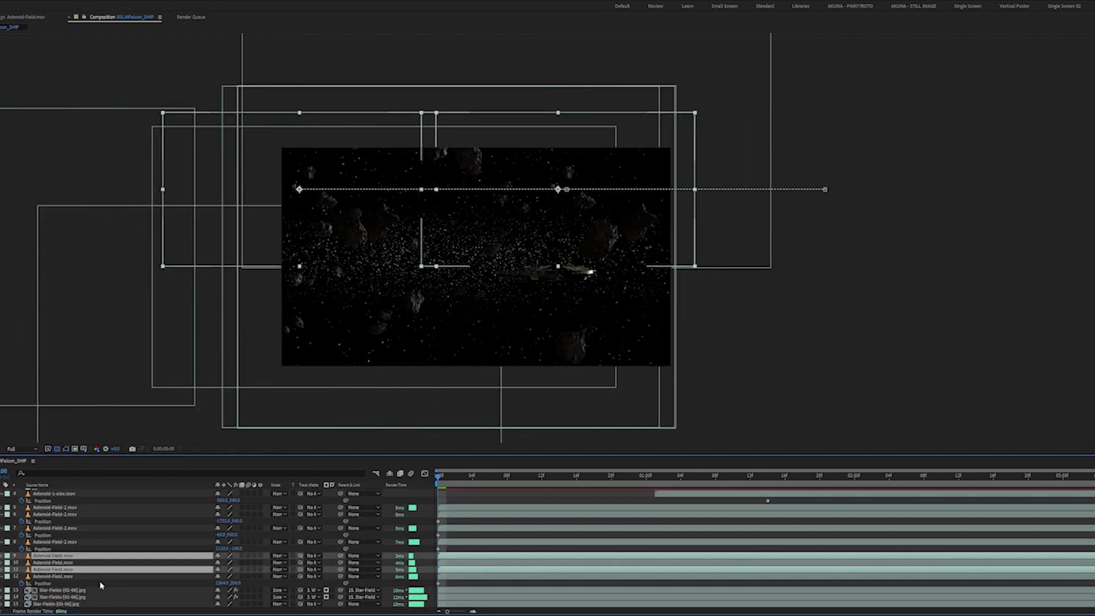
key(ctrl+Down)
key(ctrl+Down)
key(ctrl+Down)
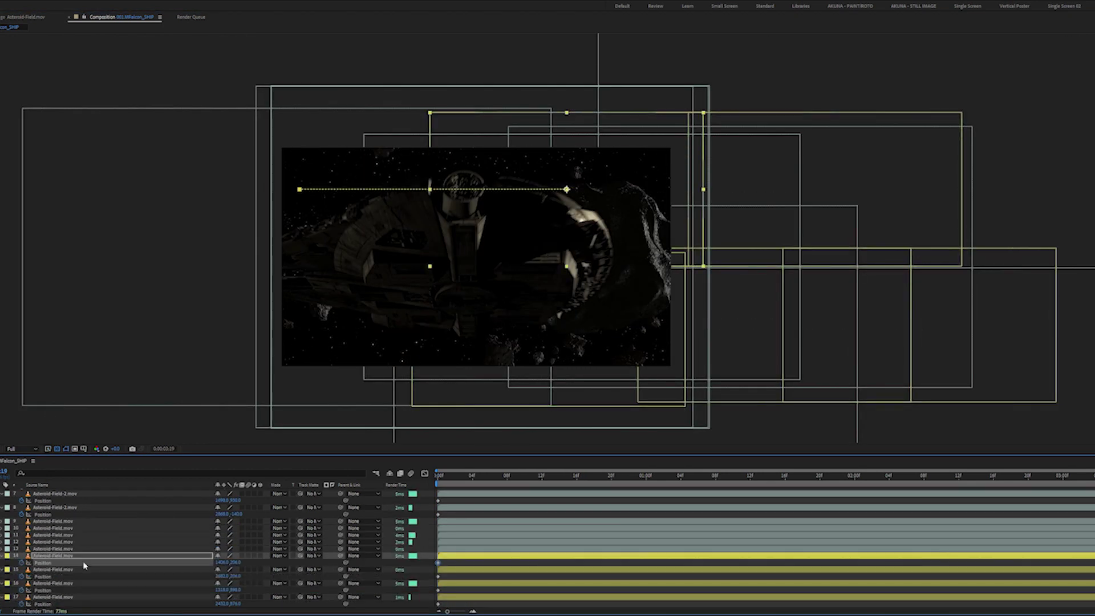
key(ctrl+Down)
key(ctrl+Down)
key(ctrl+Down)
key(ctrl+shift+a)
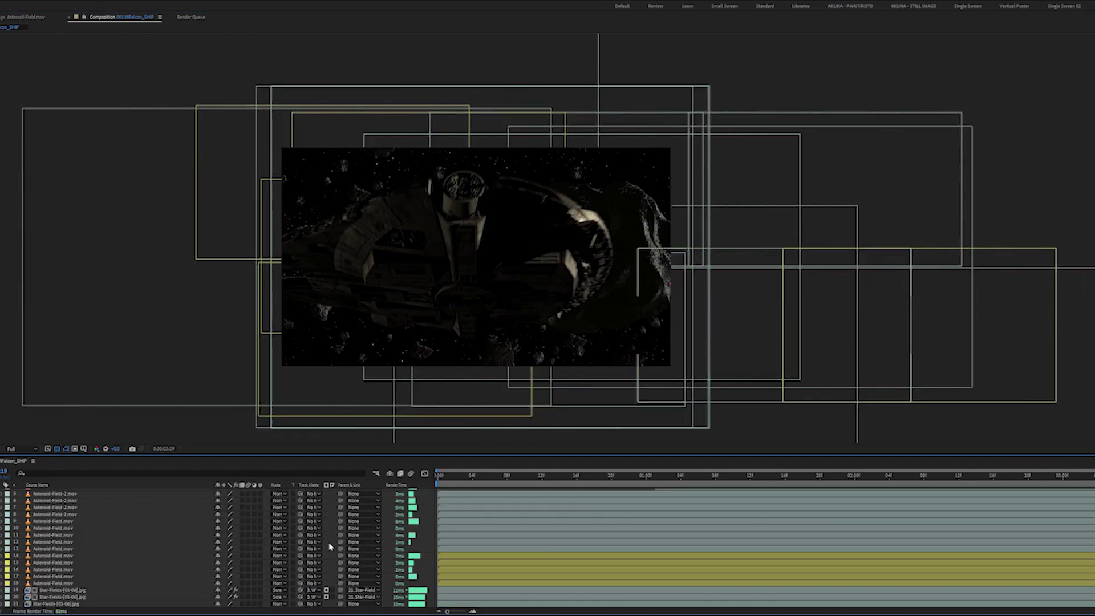
key(space)
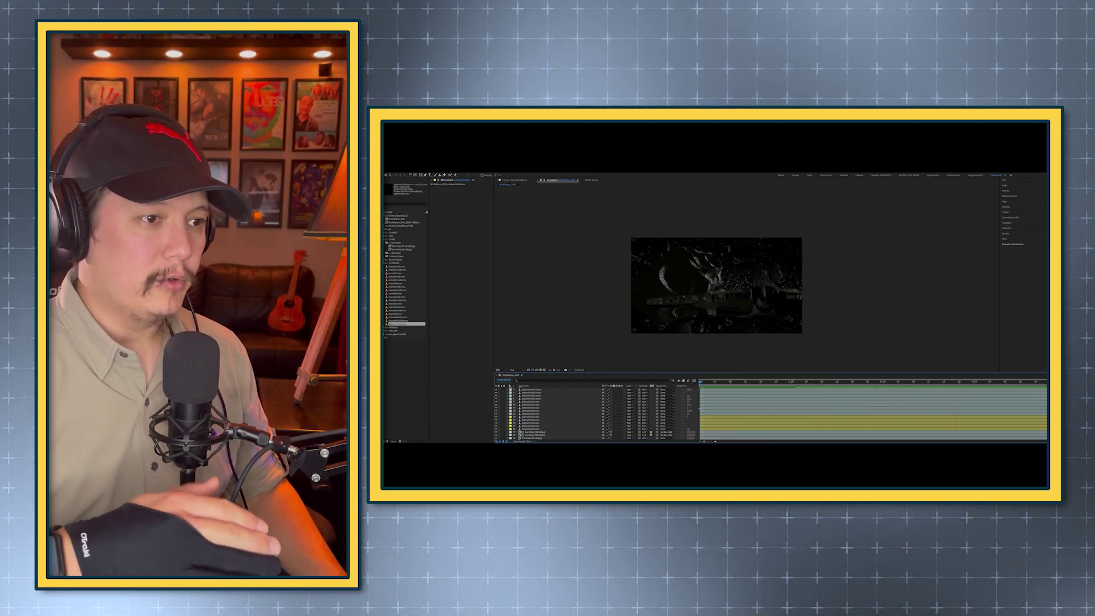
Preview the Asteroid-2-side.mov footage from the Project panel.
key(ctrl+a)
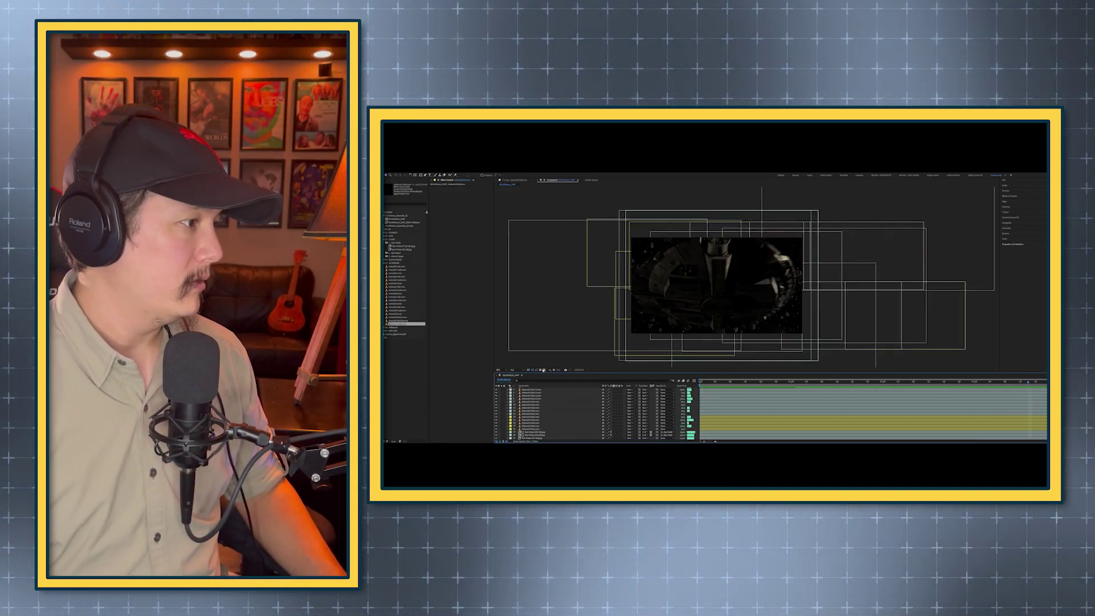
click(401, 293)
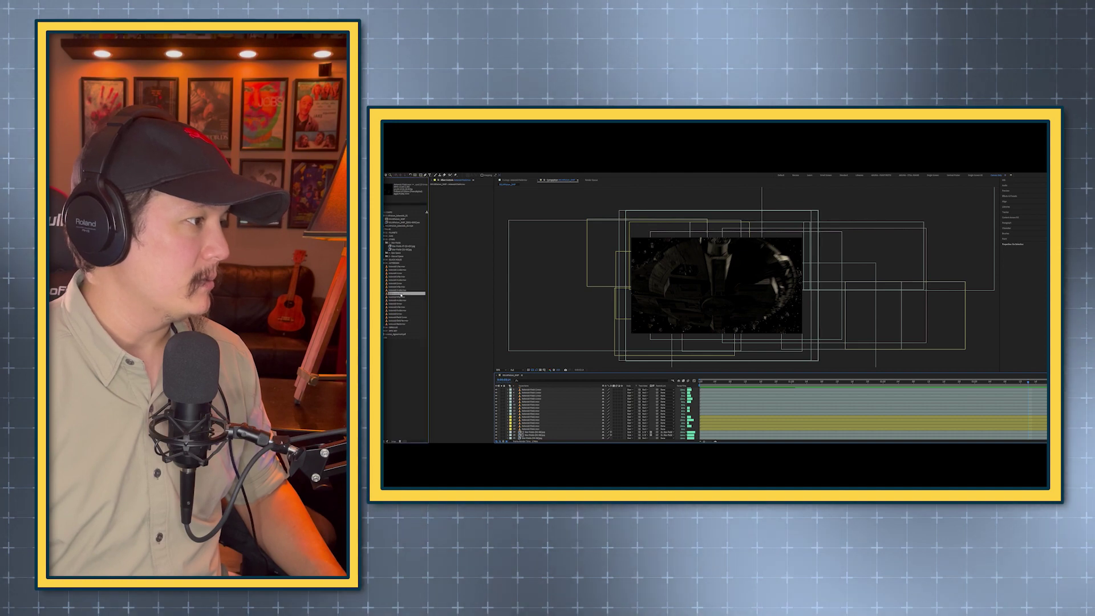
double_click(401, 293)
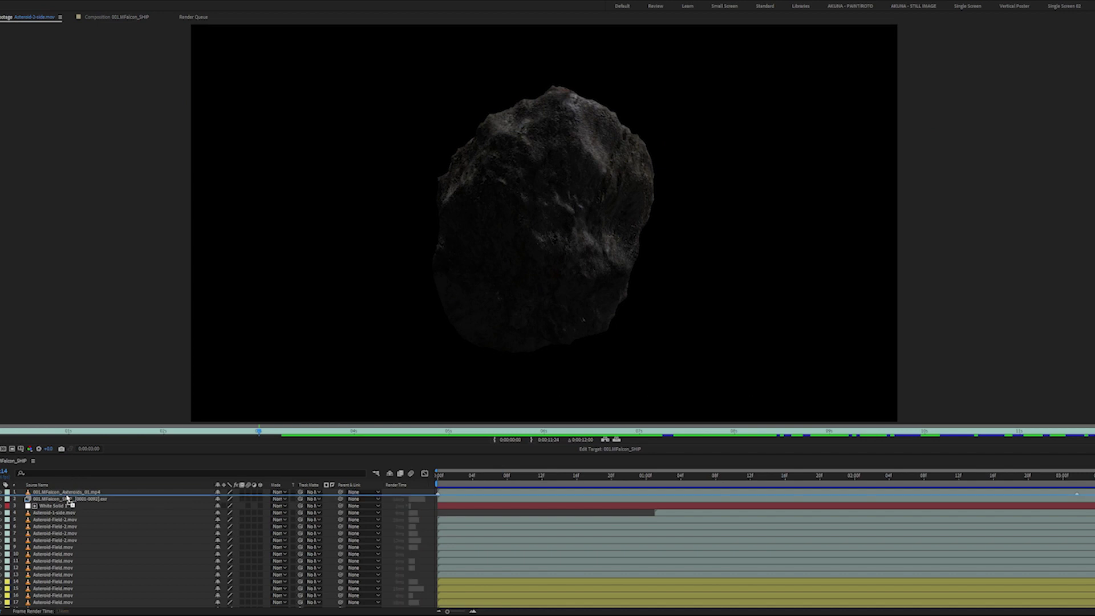
Add Asteroid-2-side.mov as layer 2 and move it right, in front of the ship.
drag(68, 499, 67, 497)
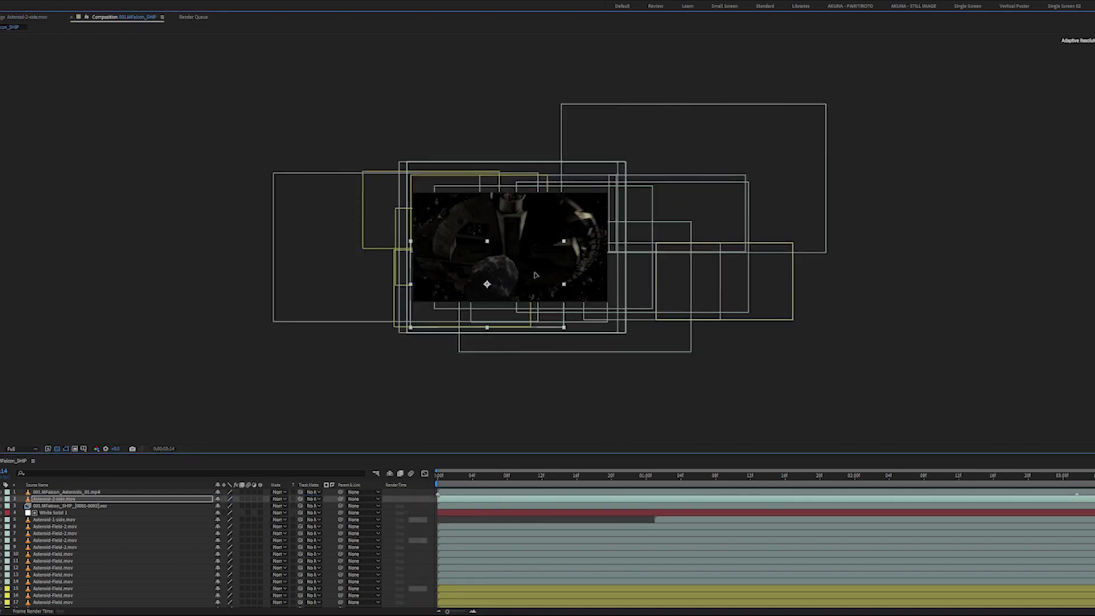
scroll(534, 264, up, 4)
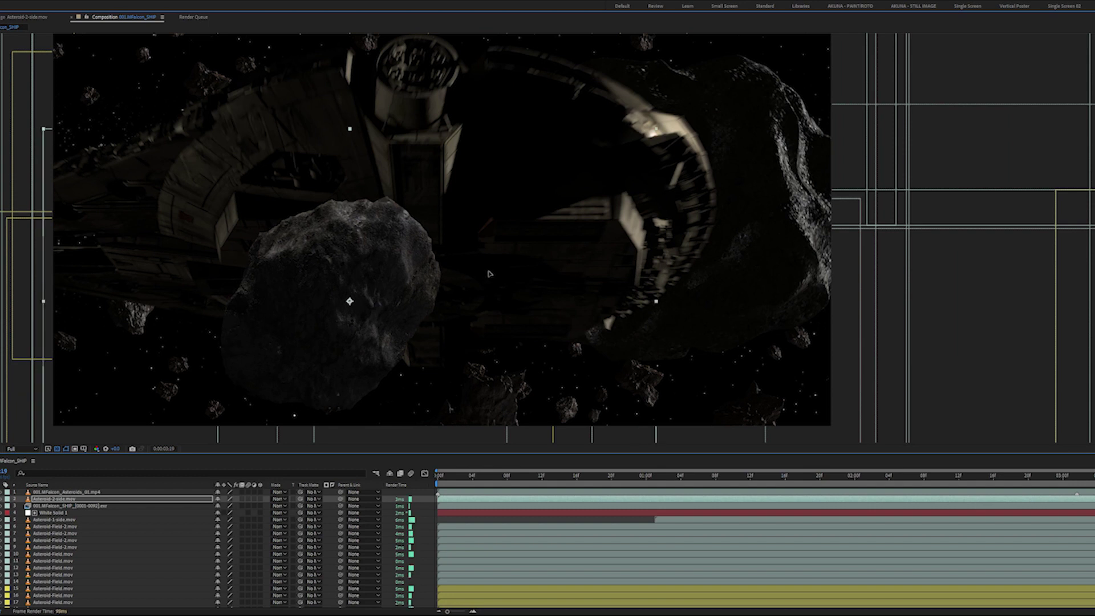
drag(489, 274, 519, 275)
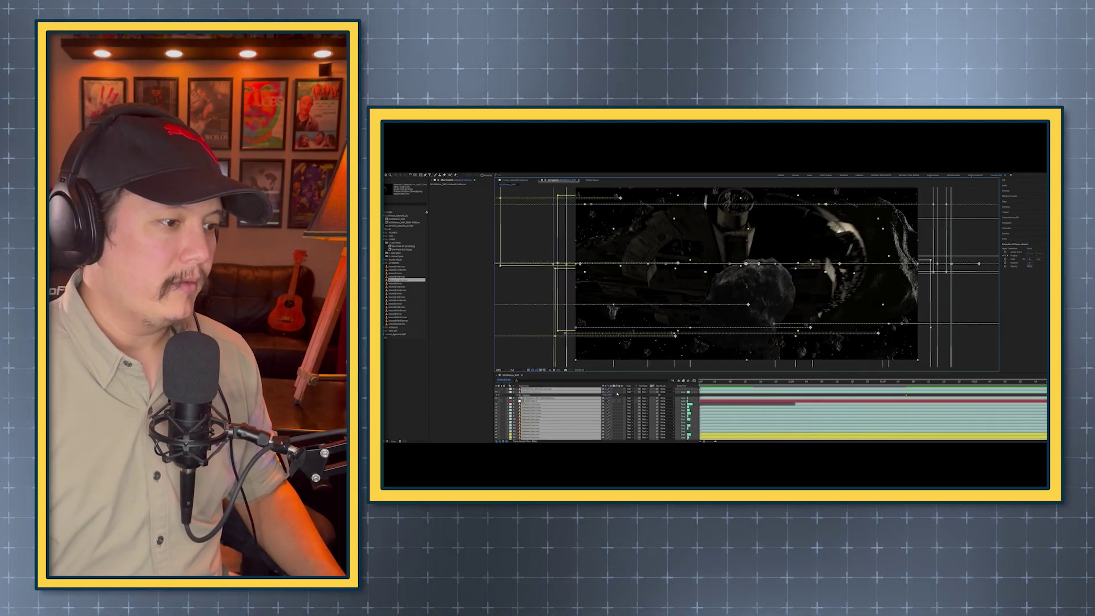
click(703, 403)
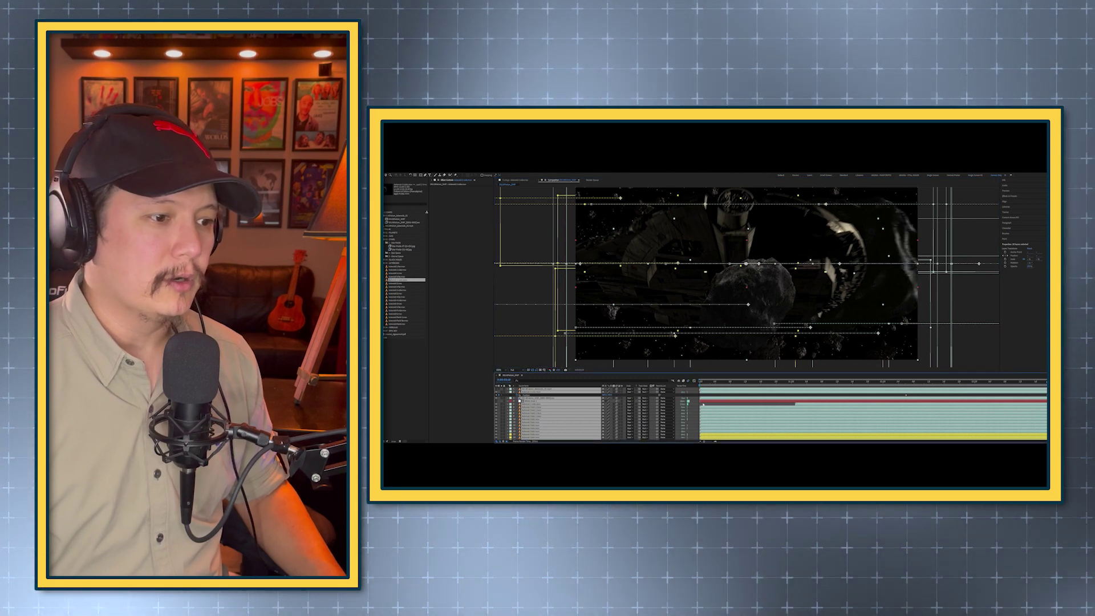